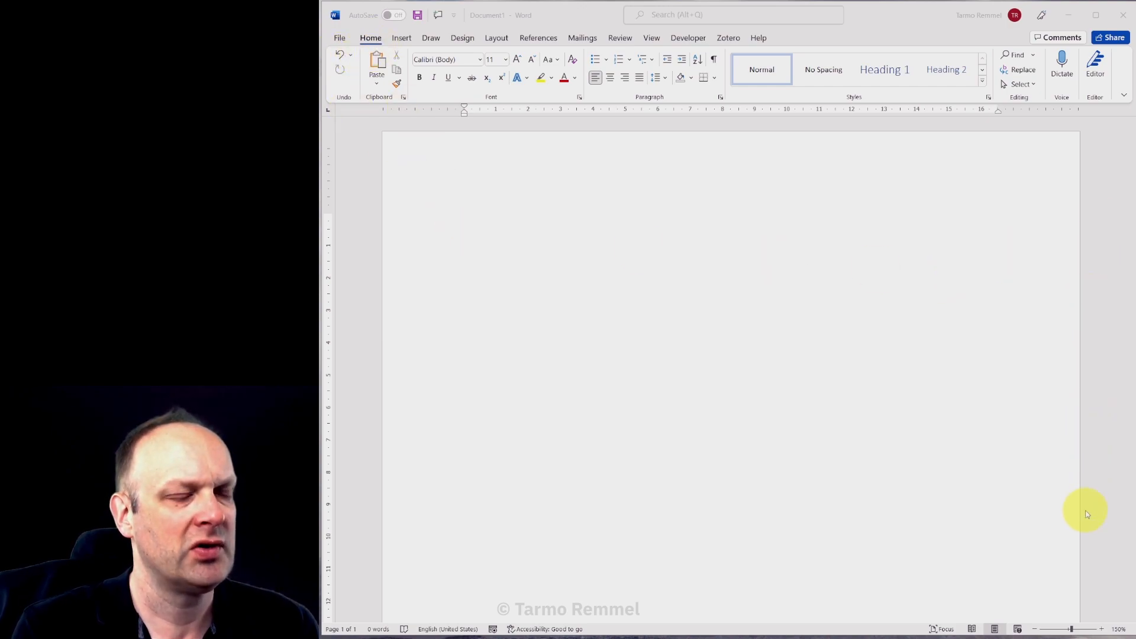
click(1104, 632)
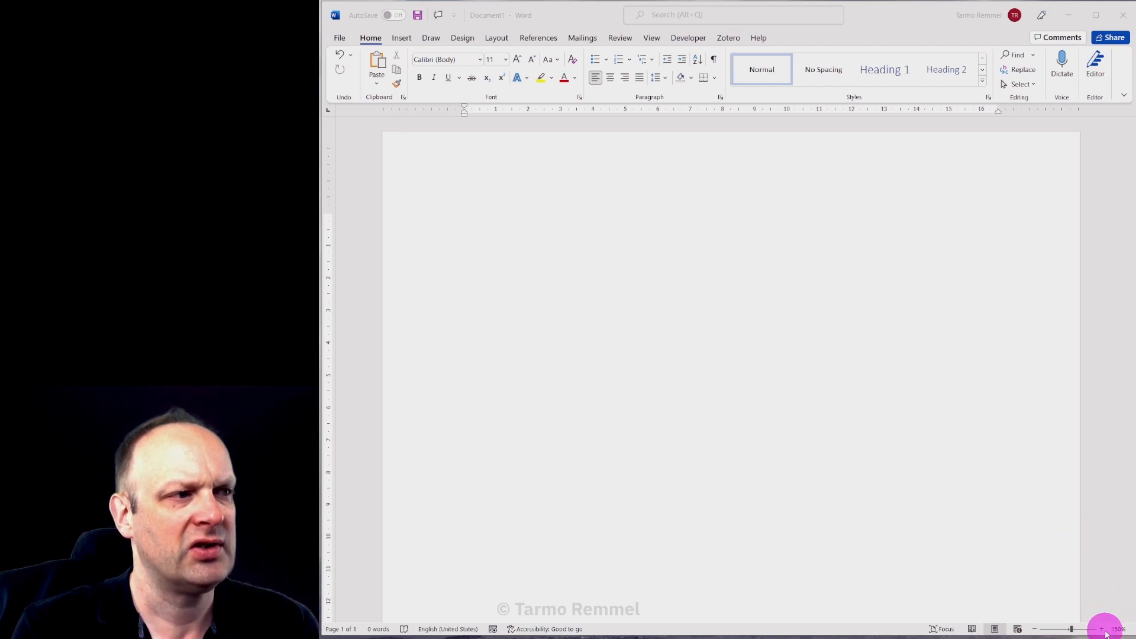
click(1035, 631)
click(1035, 631)
click(1035, 631)
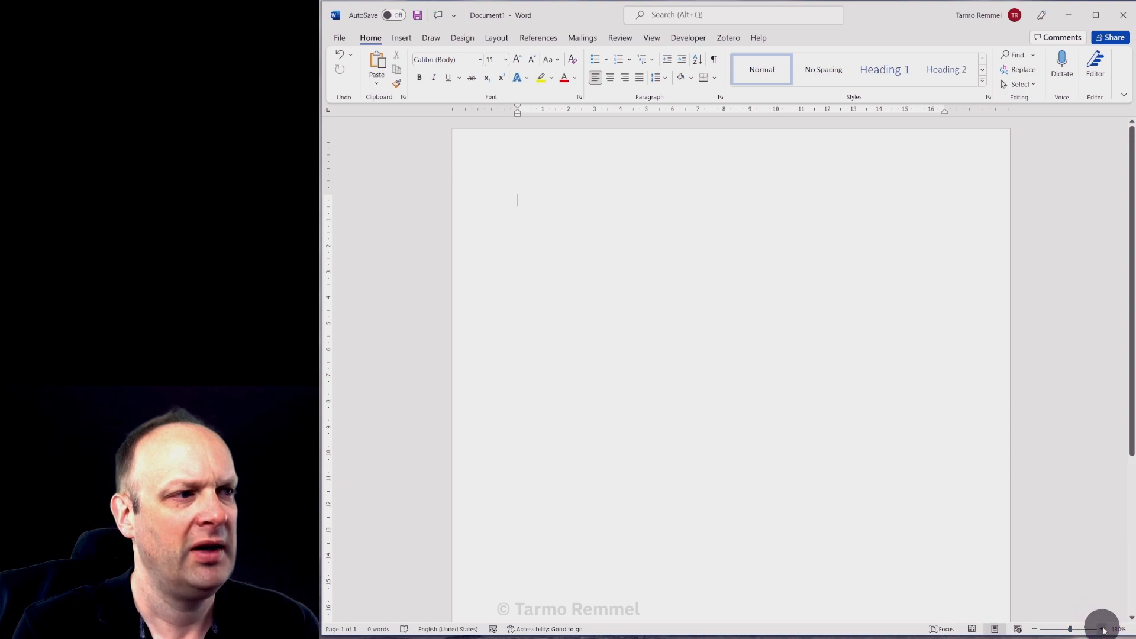
click(1102, 631)
click(1102, 631)
click(1102, 631)
click(1102, 631)
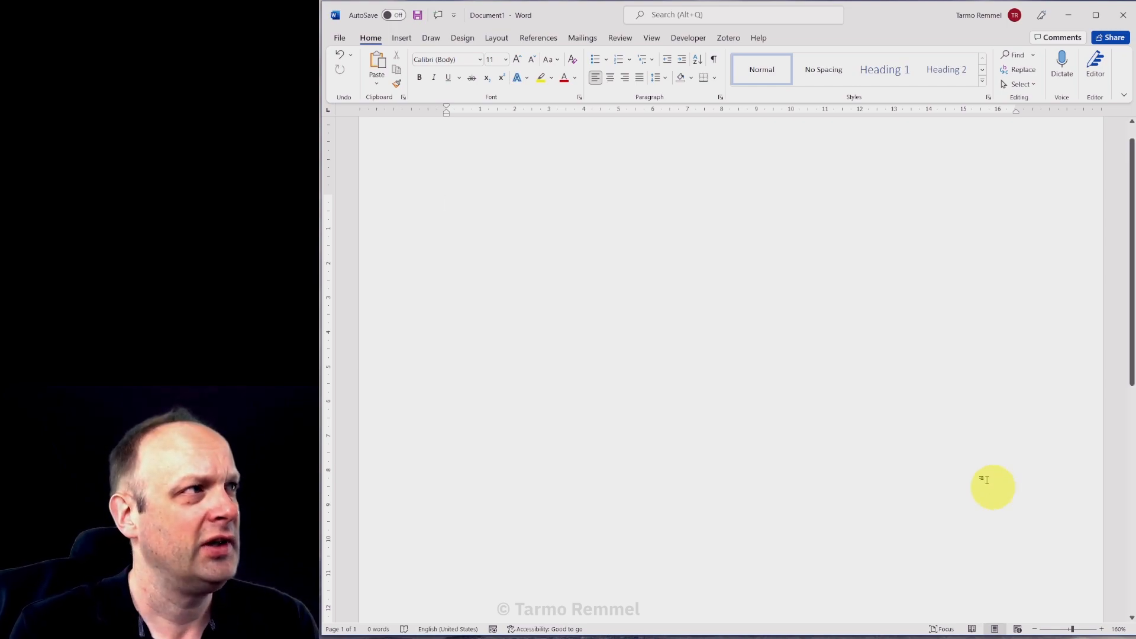
Start a mail merge of the E-mail Messages type in the blank document
click(581, 42)
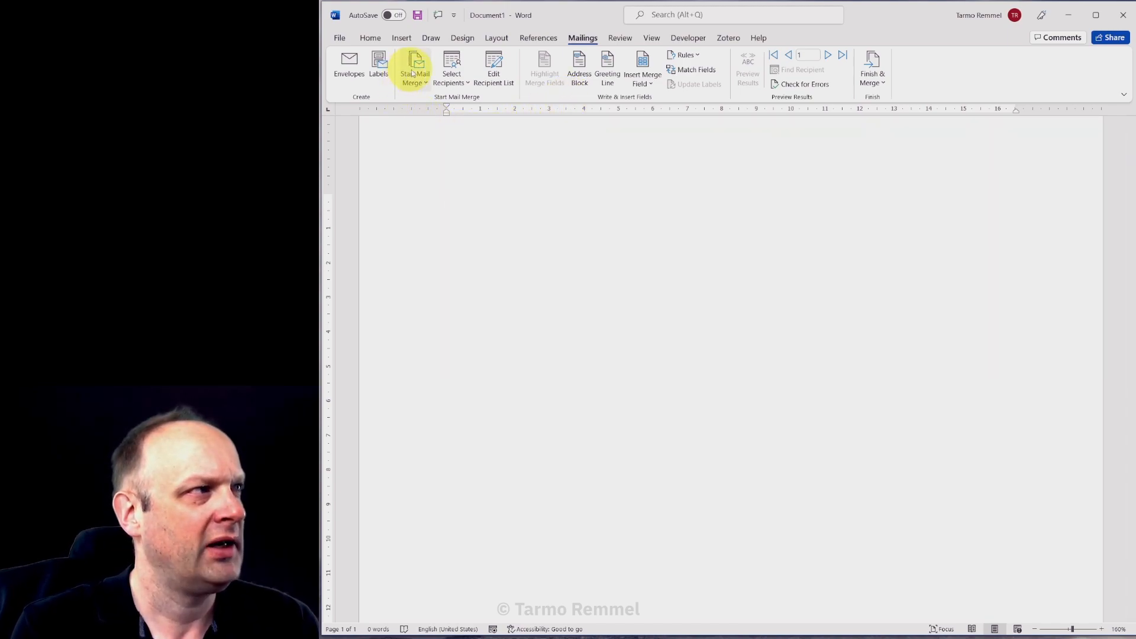
click(422, 87)
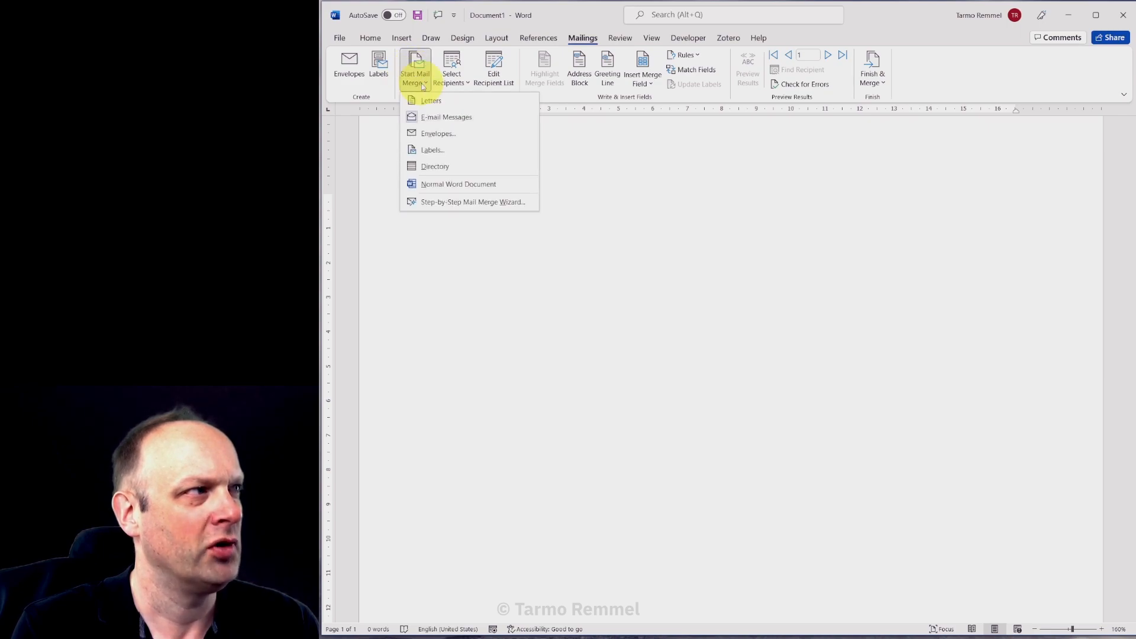
click(498, 122)
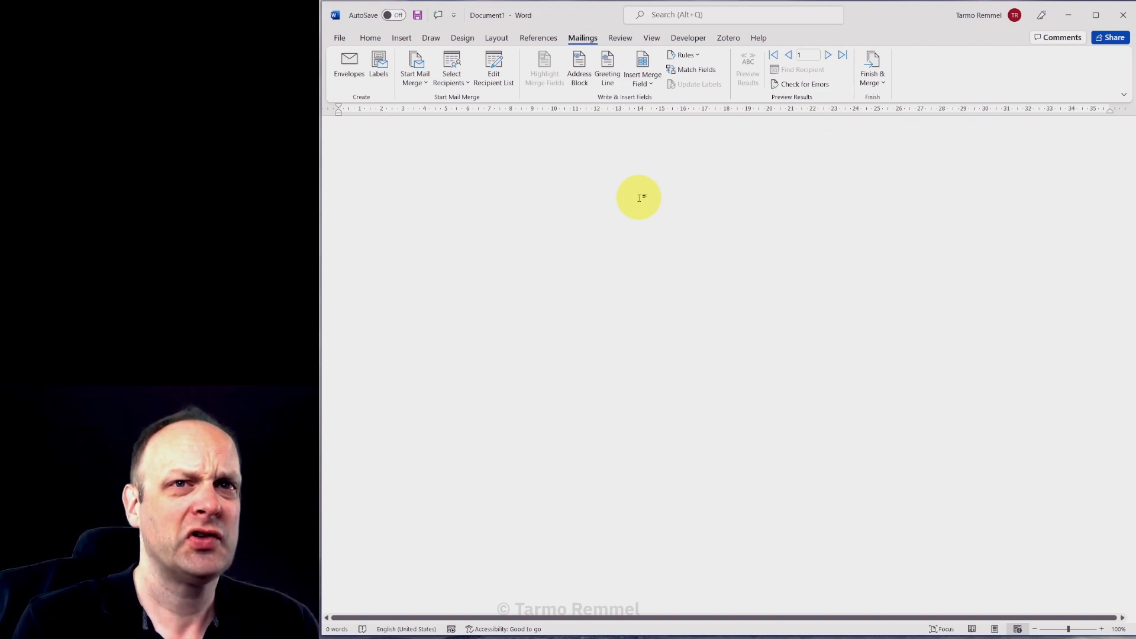
Connect the existing recipient list Demo_Grades.xlsx, using its FinalGrades$ table with the first row as column headers
click(462, 83)
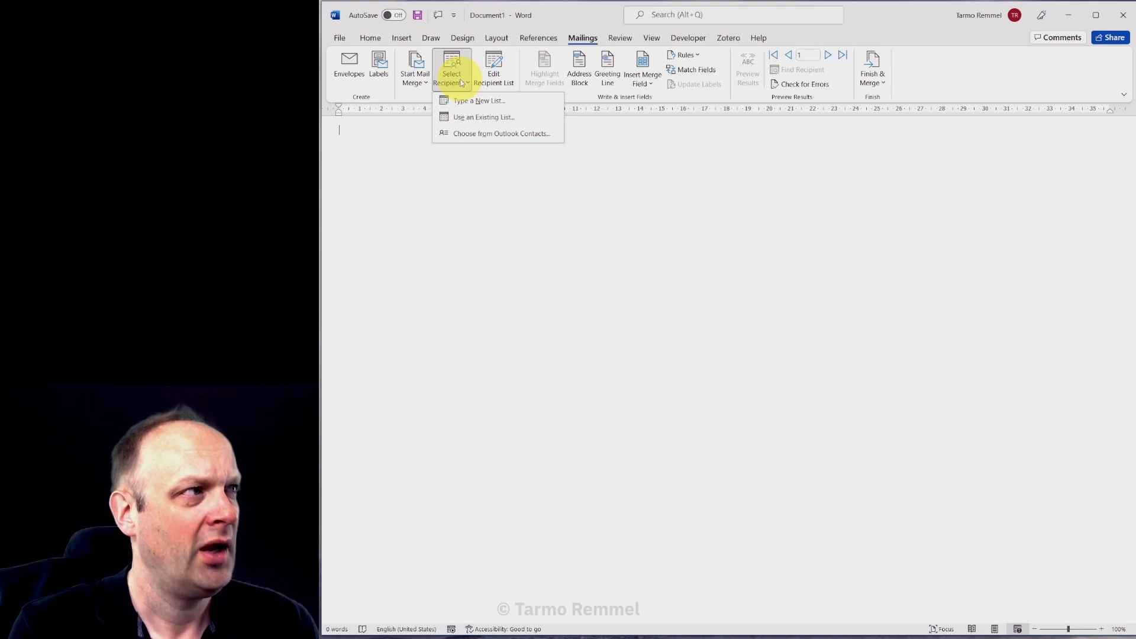
click(538, 117)
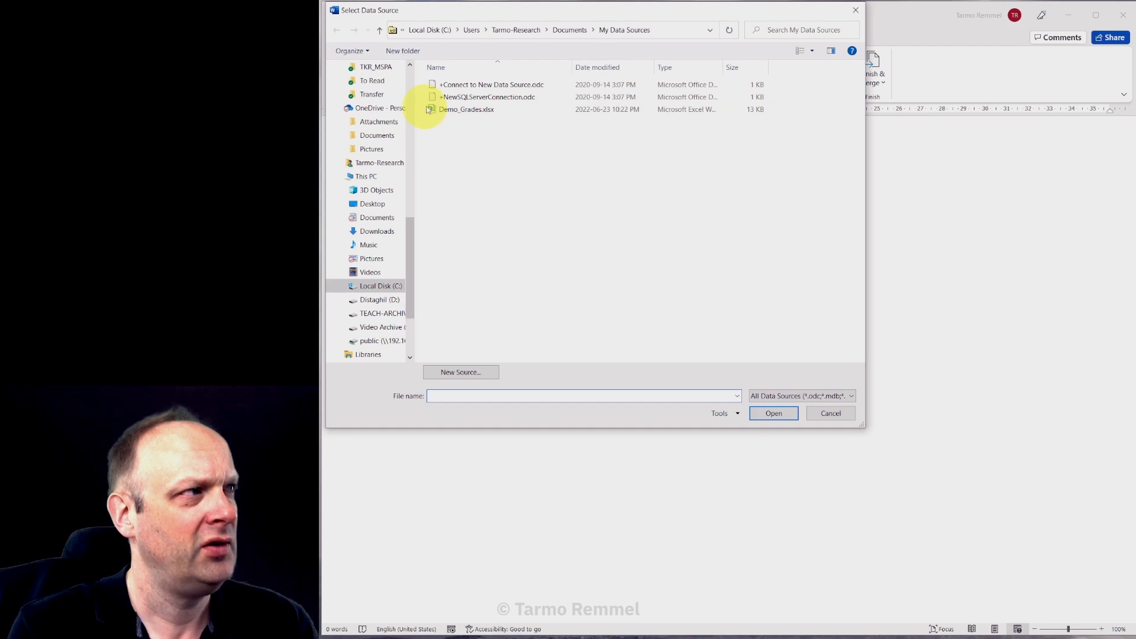
click(464, 111)
click(774, 415)
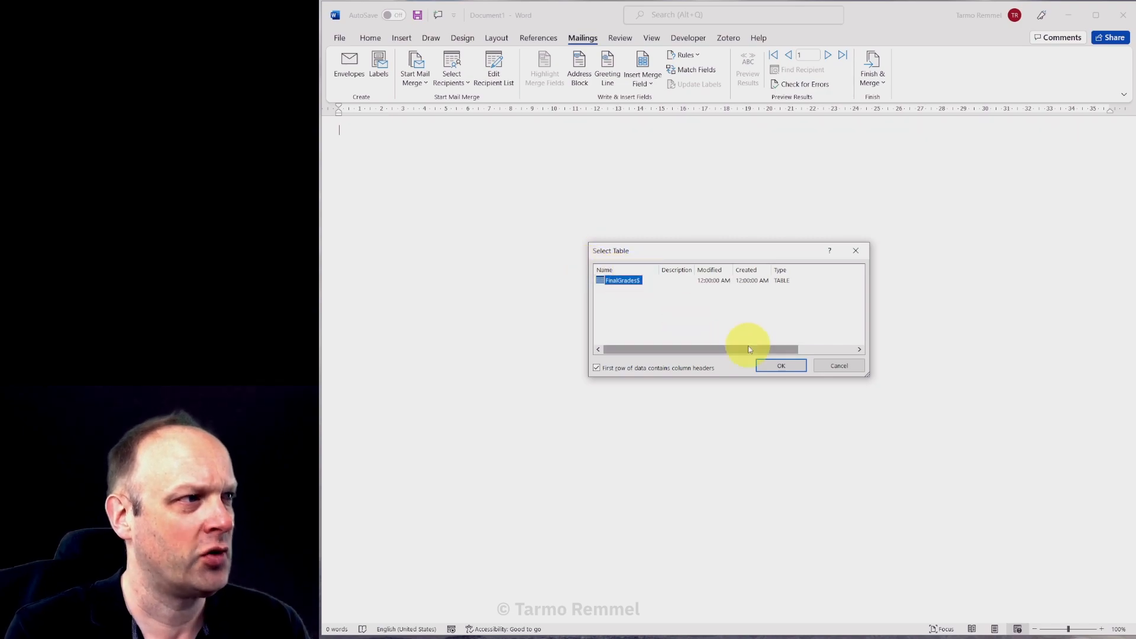
click(781, 367)
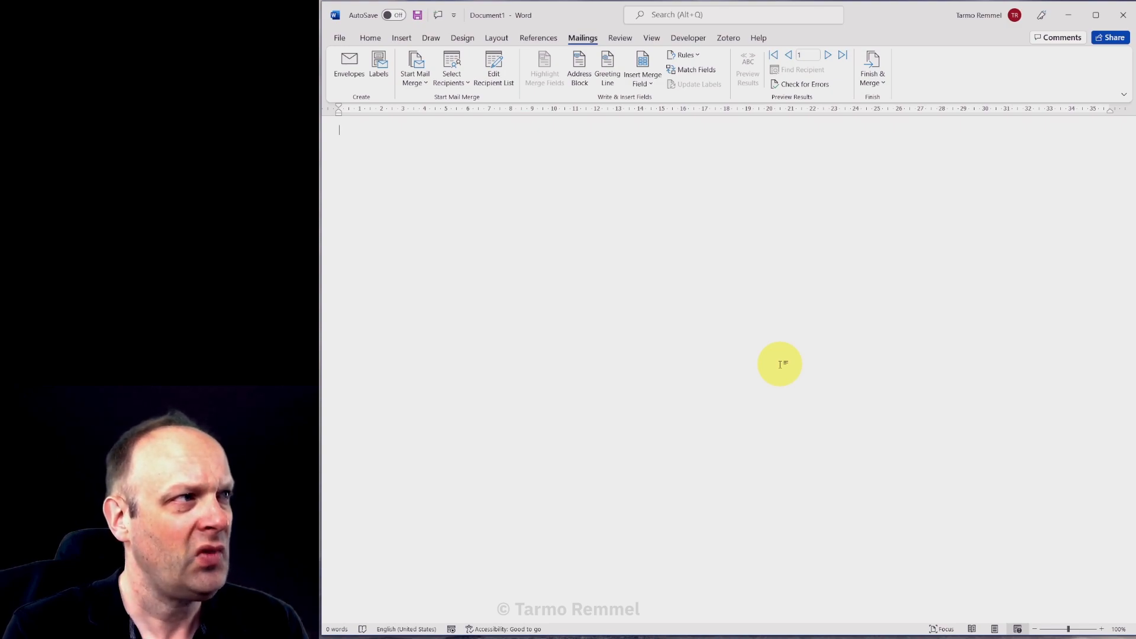
Write the greeting "Hello" followed by the Fname merge field and a comma, and switch from previewed results to field codes
click(650, 83)
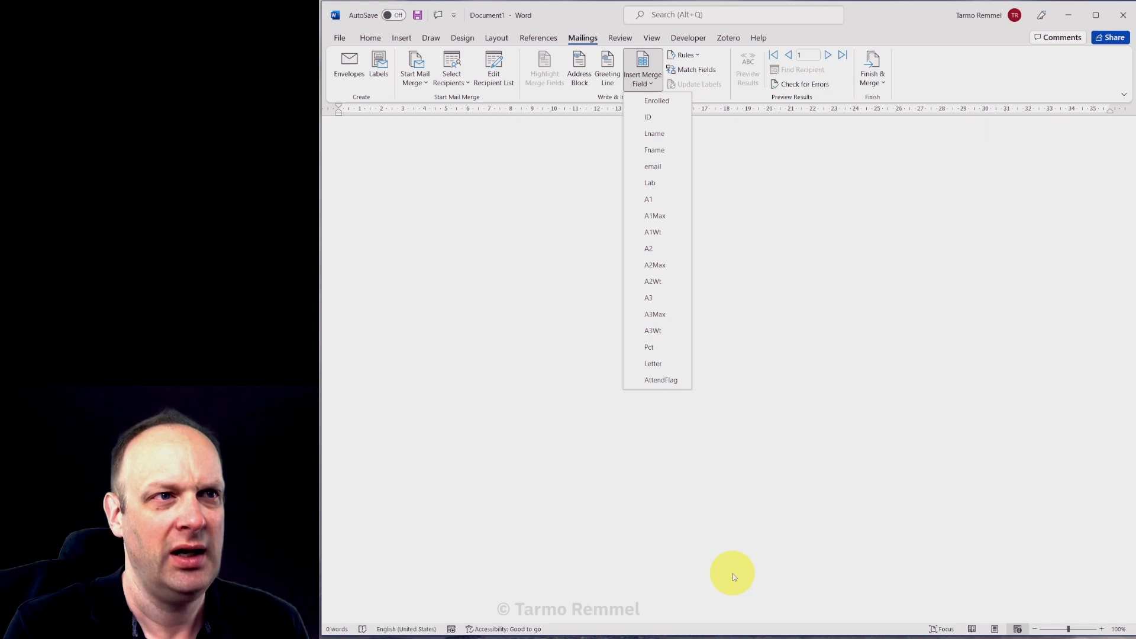
click(534, 172)
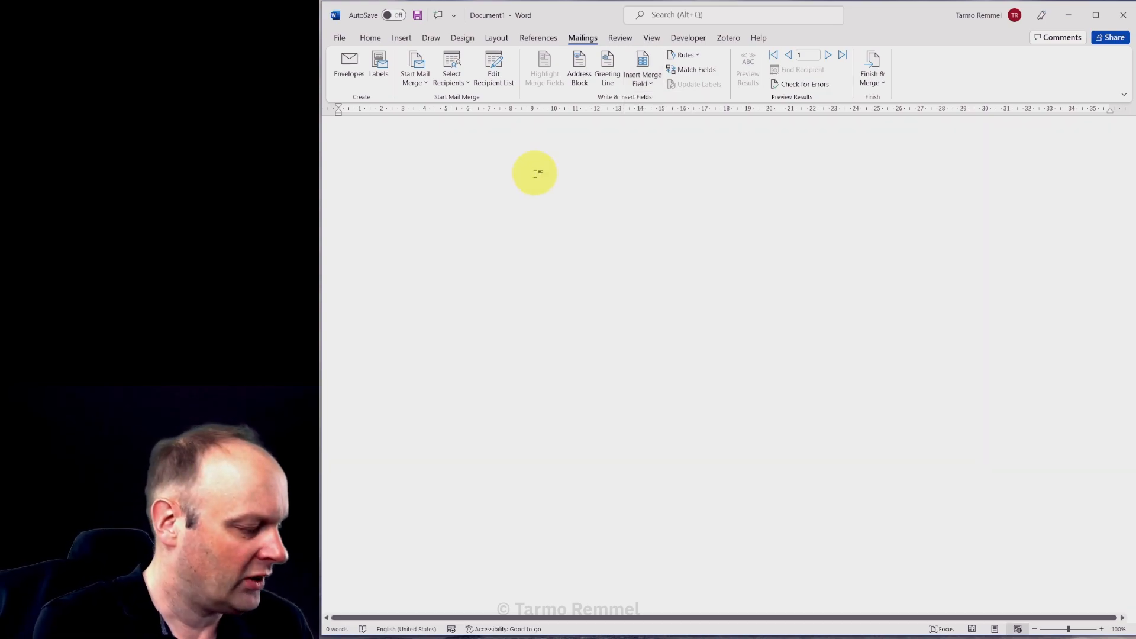
text(Hello)
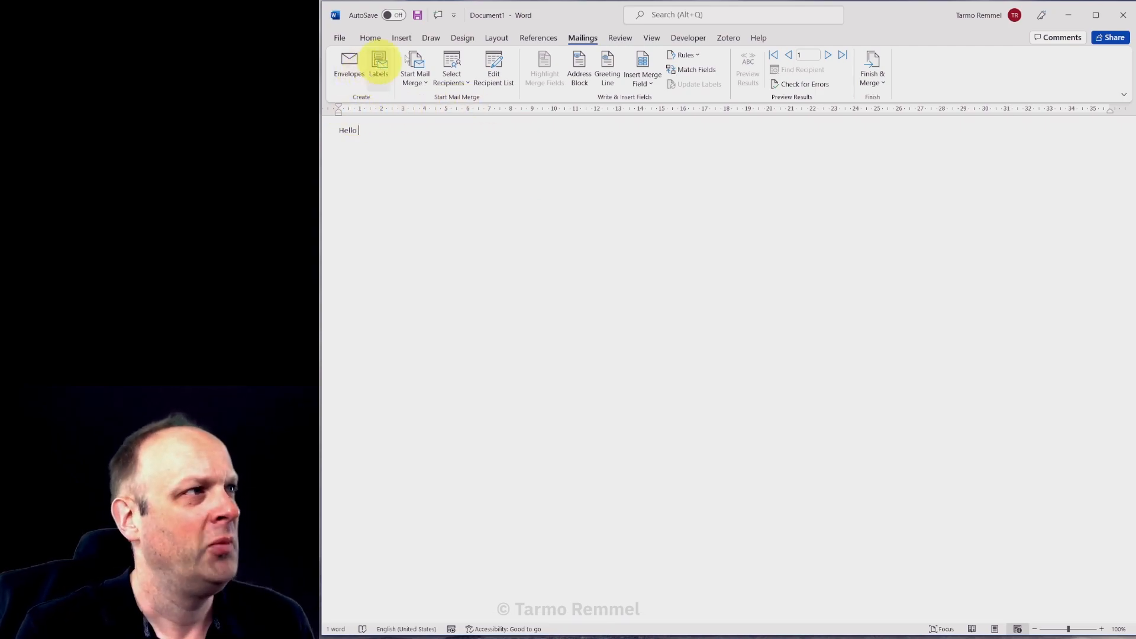
click(648, 78)
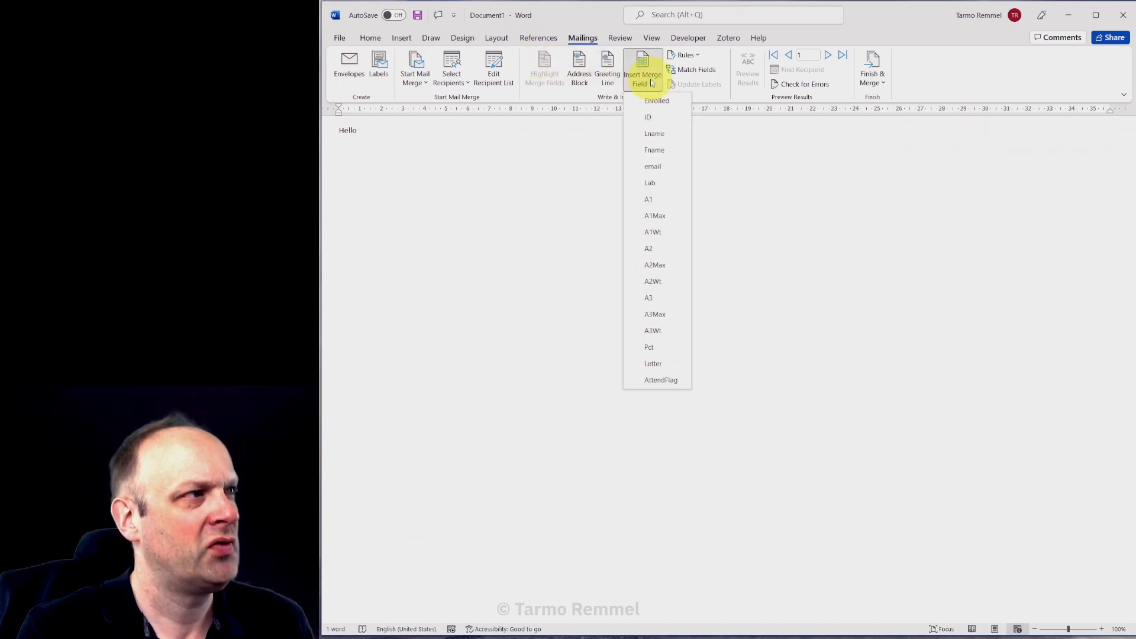
click(666, 152)
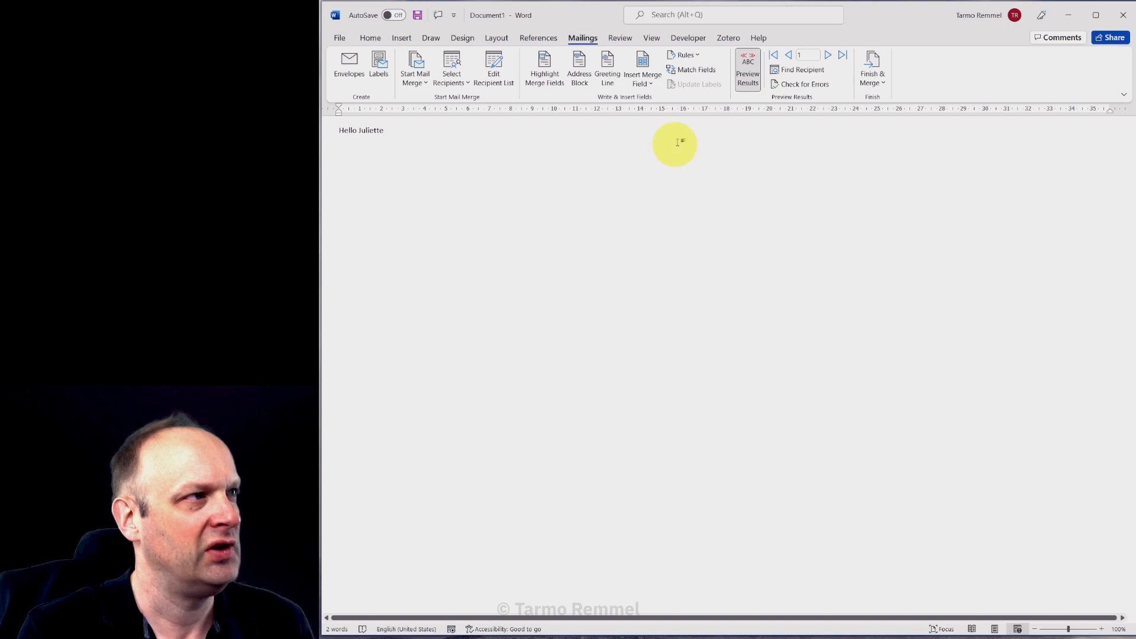
text(,)
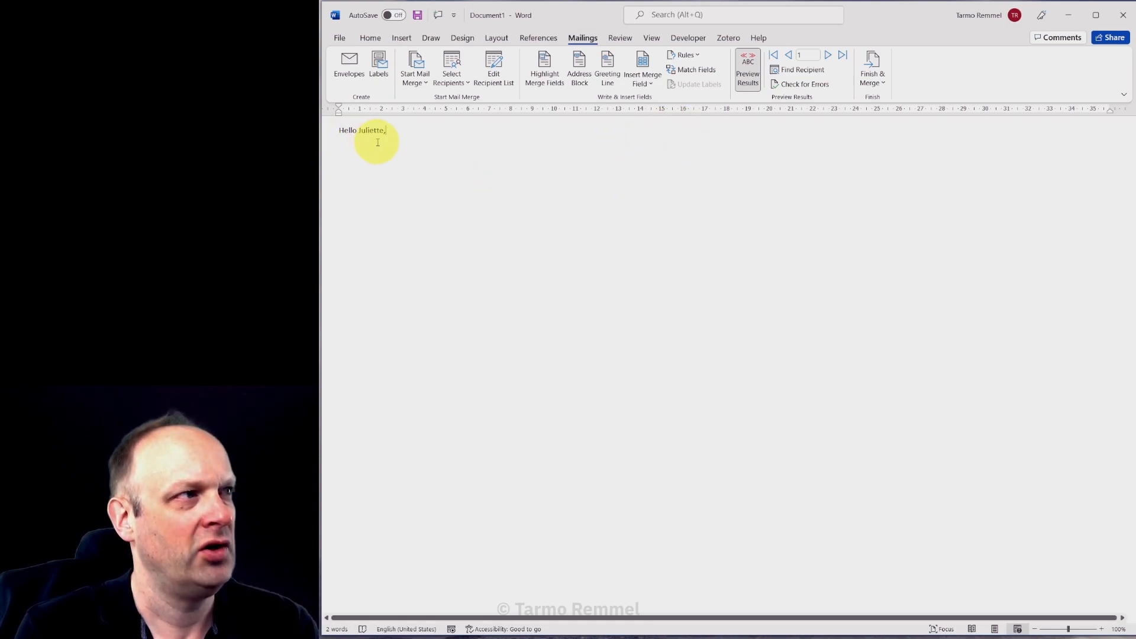
click(747, 76)
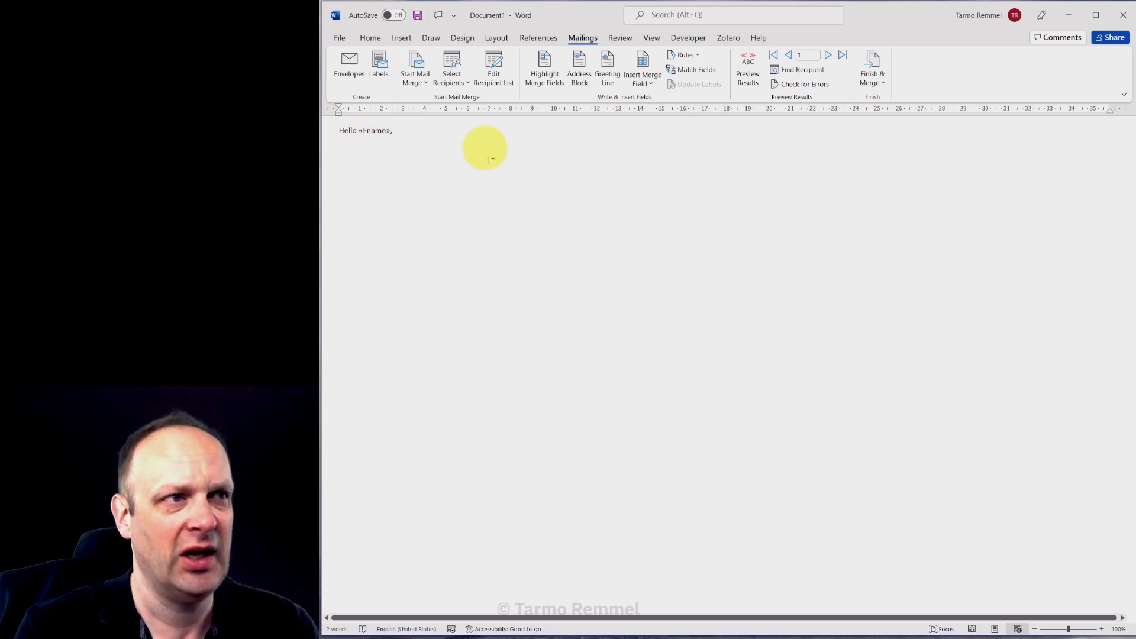
Add a paragraph of random placeholder text below the greeting, followed by a blank line
key(Return)
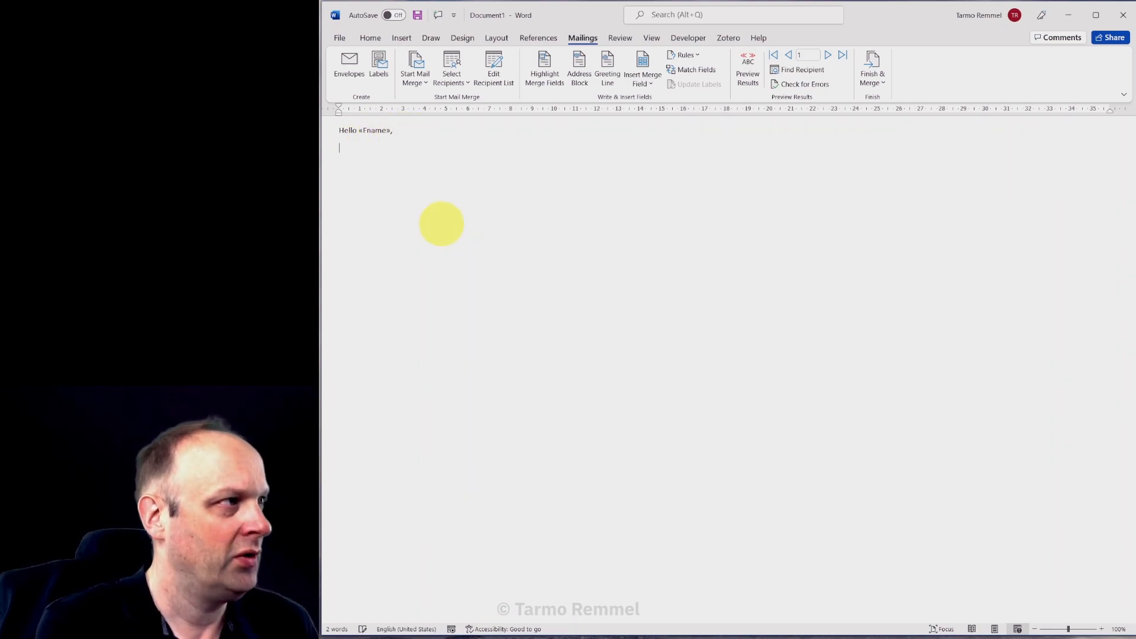
text(Alksdjflkjdjd ;loajgf;lakj dfs;la j;esiorj alkfa;sdlfsdlfk jm;ldfkj ;lgjf;afs j;fs jga;serj;ldskfa;lsfdkma;ldksja;sdlfjka;sldfkjaghjoairjalokdjsf;ladksjf ;ladkjf ;'aldskj sdf)
key(Return)
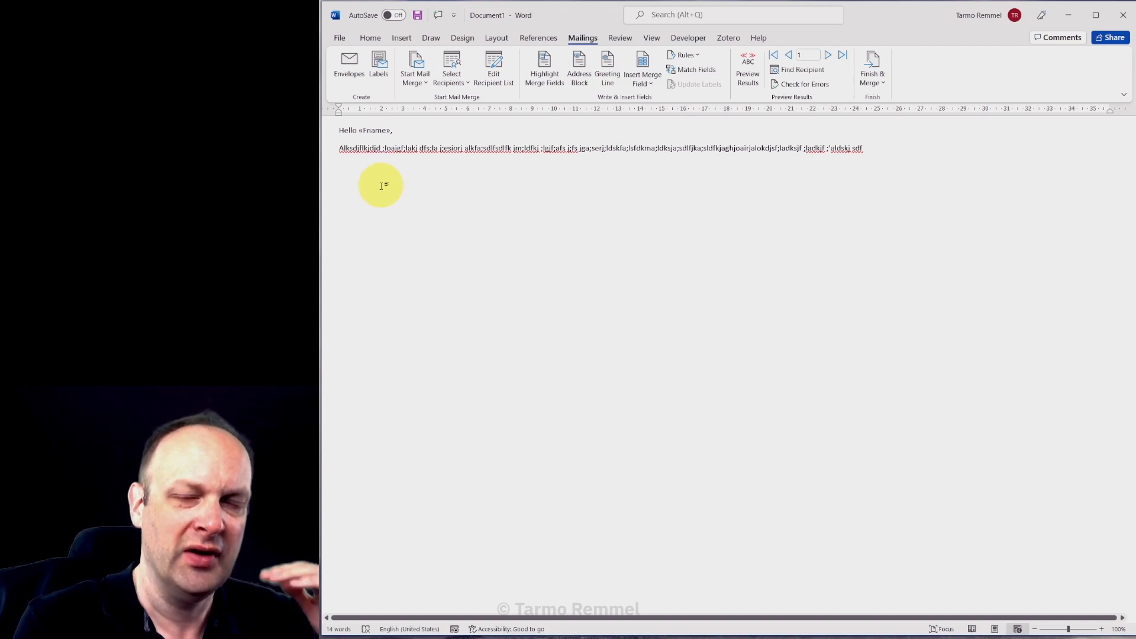
Enter the assignment labels A1, A2 and A3 on separate lines below the placeholder paragraph
text(A)
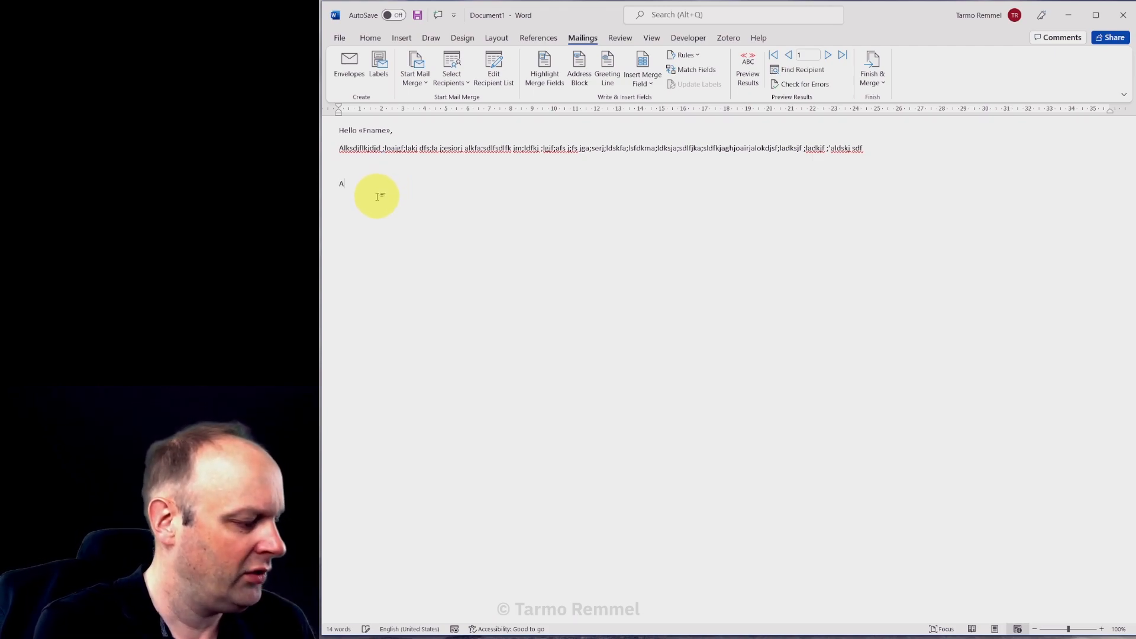
text(1)
key(Return)
text(A2)
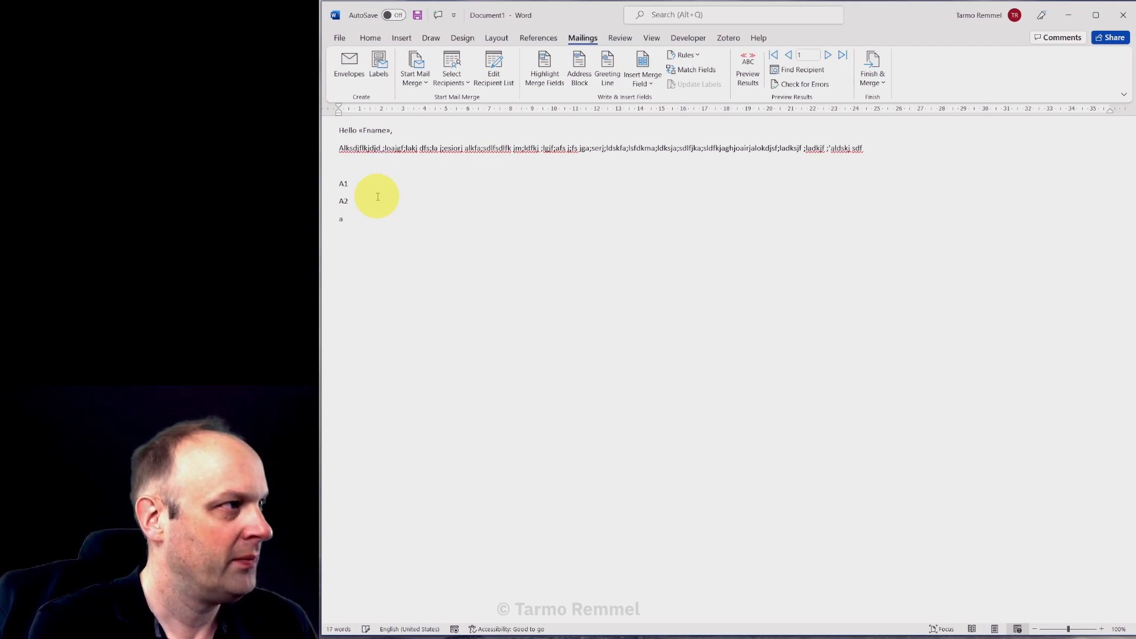
key(BackSpace)
text(3)
key(BackSpace)
text(A3)
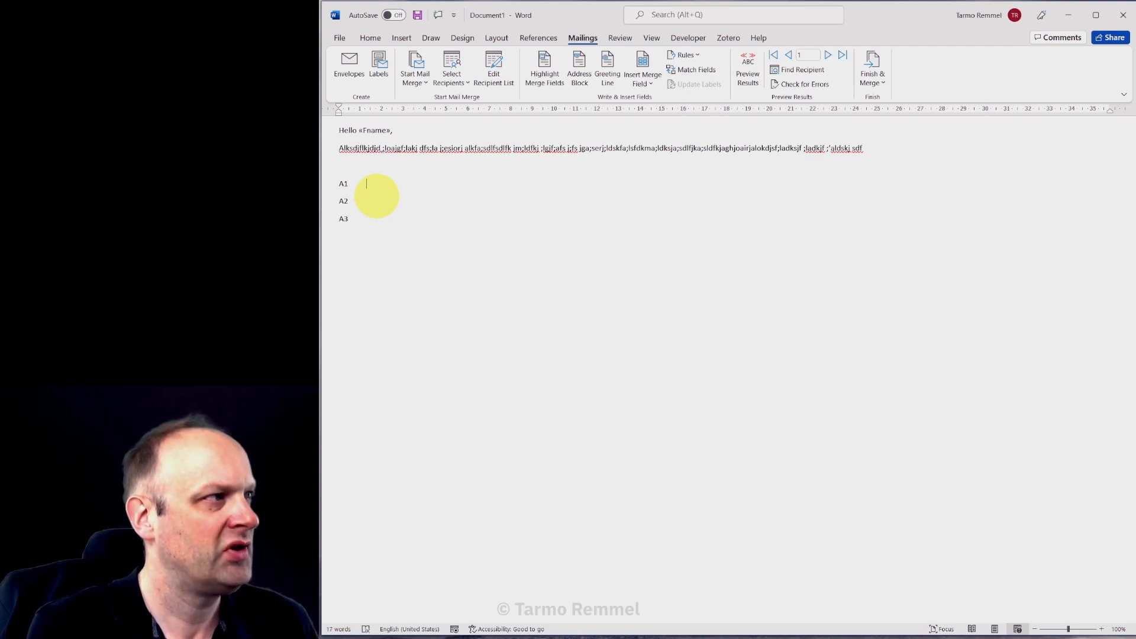
Fill the A1 line with merge fields and text reading "«A1»/«A1Max» (Wt. «A1Wt»%)", and move on to the A2 line
click(645, 86)
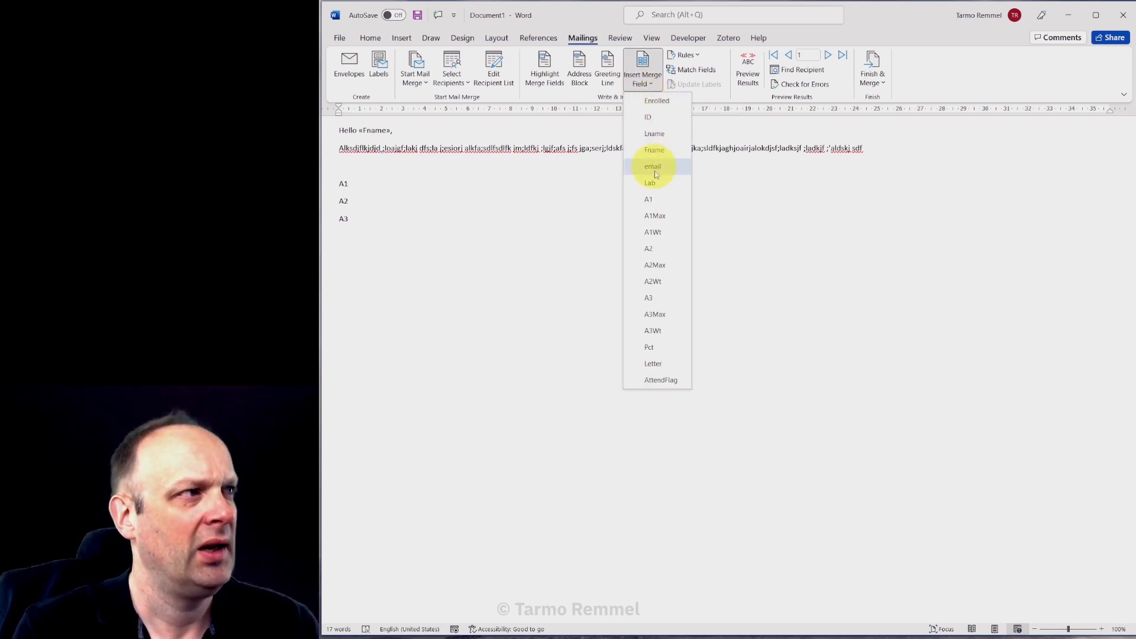
click(658, 200)
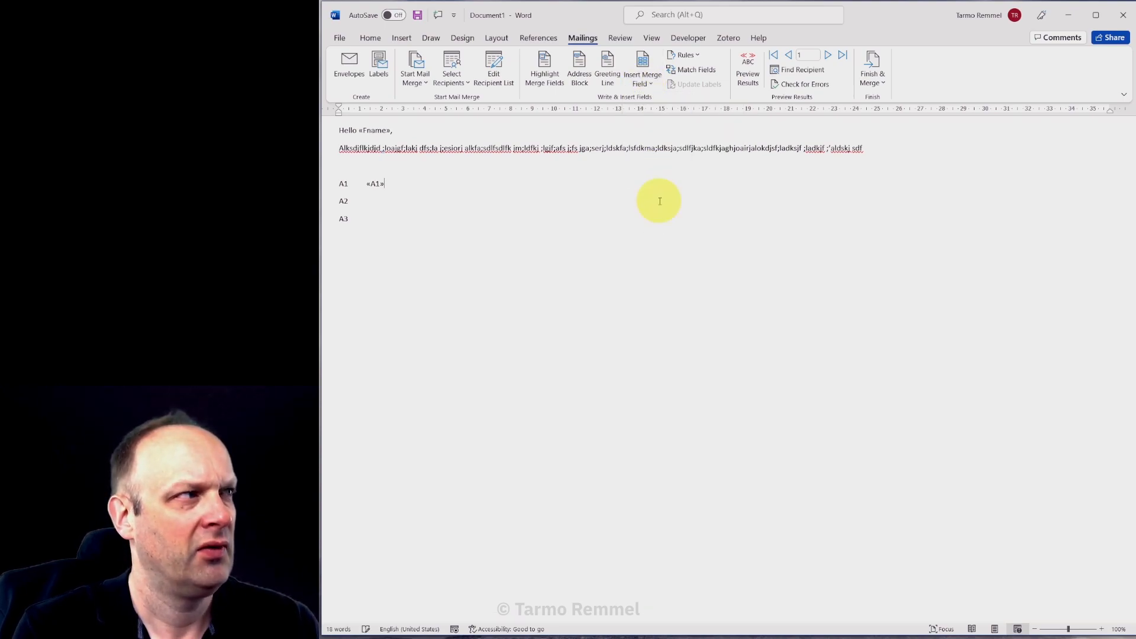
text(/)
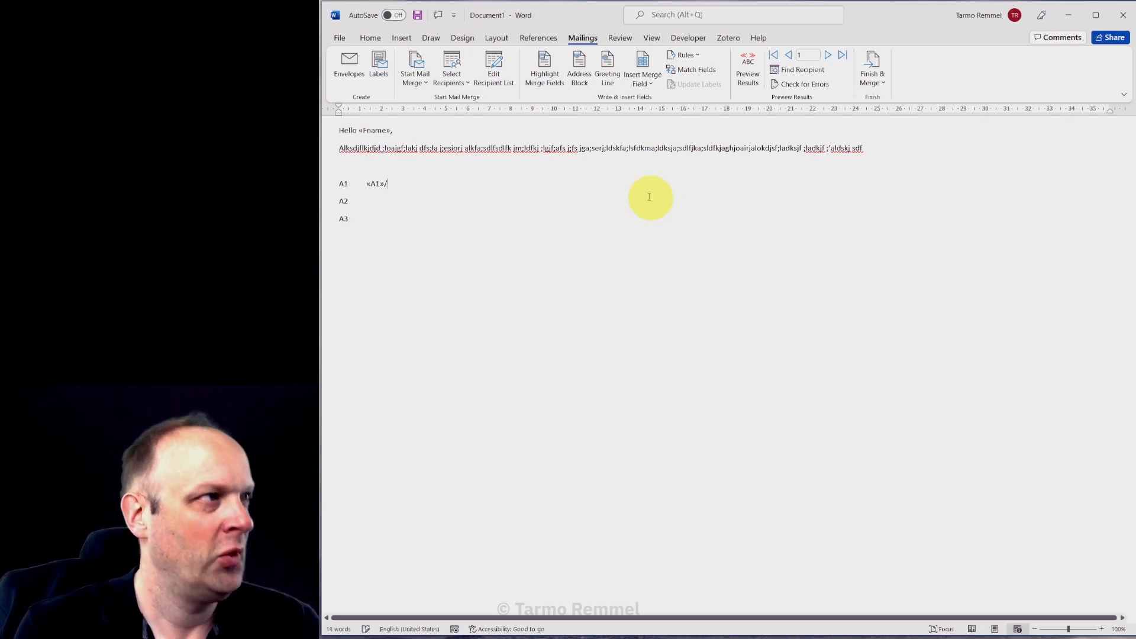
click(645, 85)
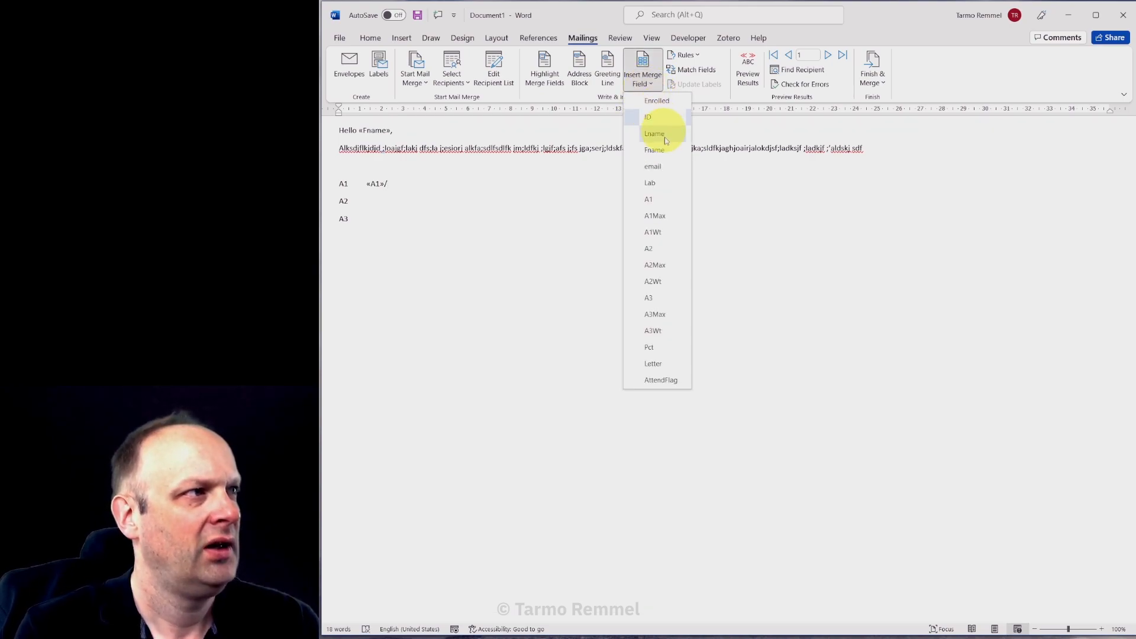
click(668, 215)
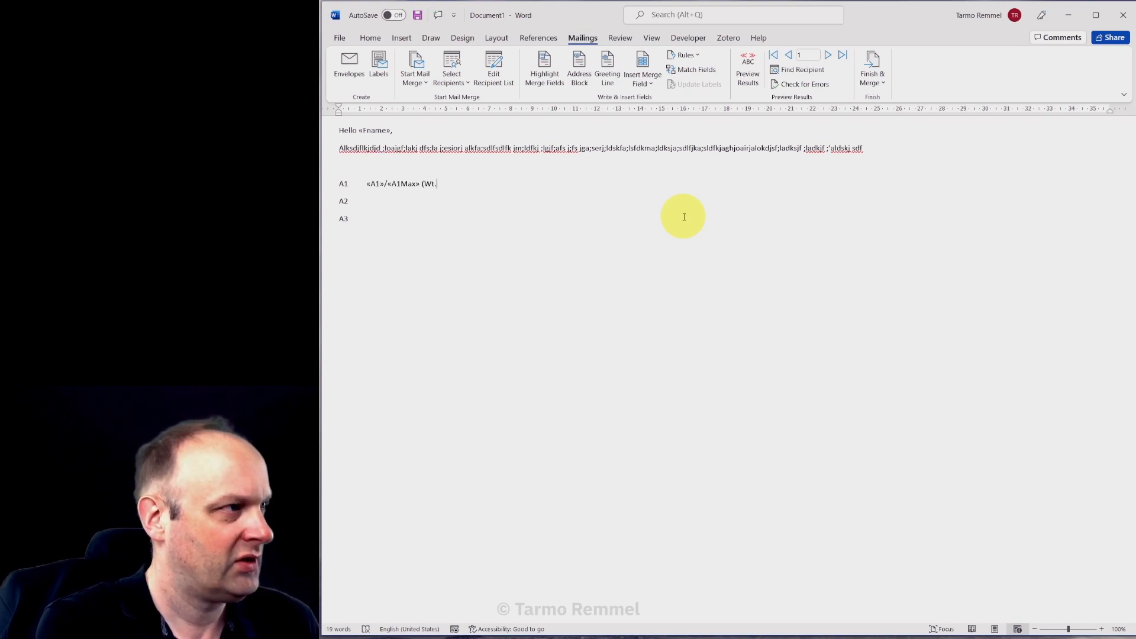
click(647, 84)
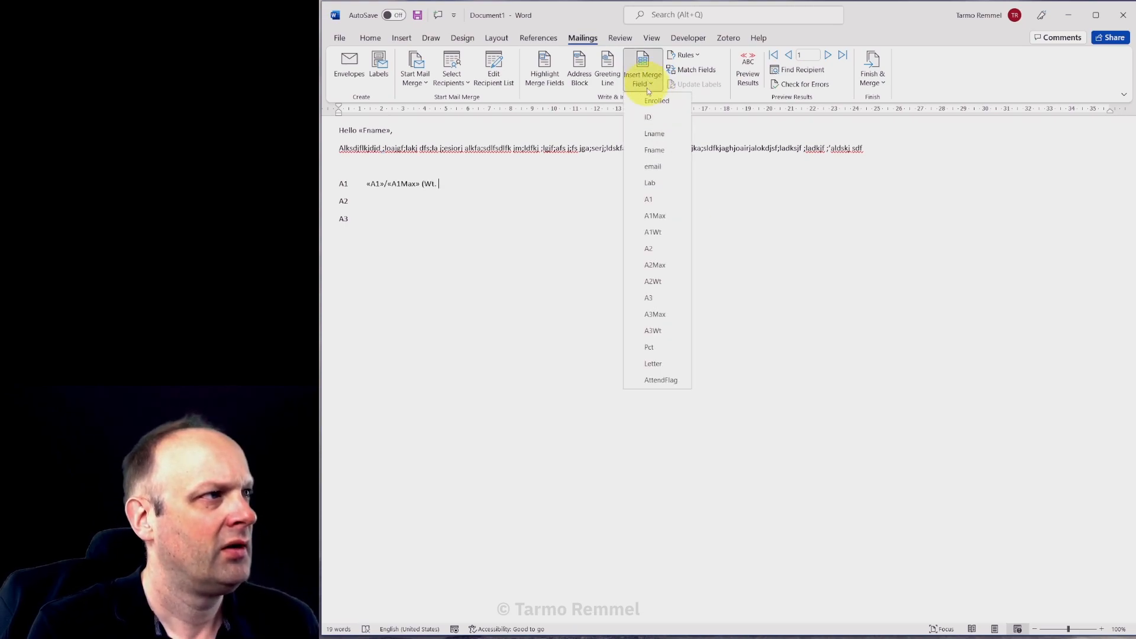
click(665, 235)
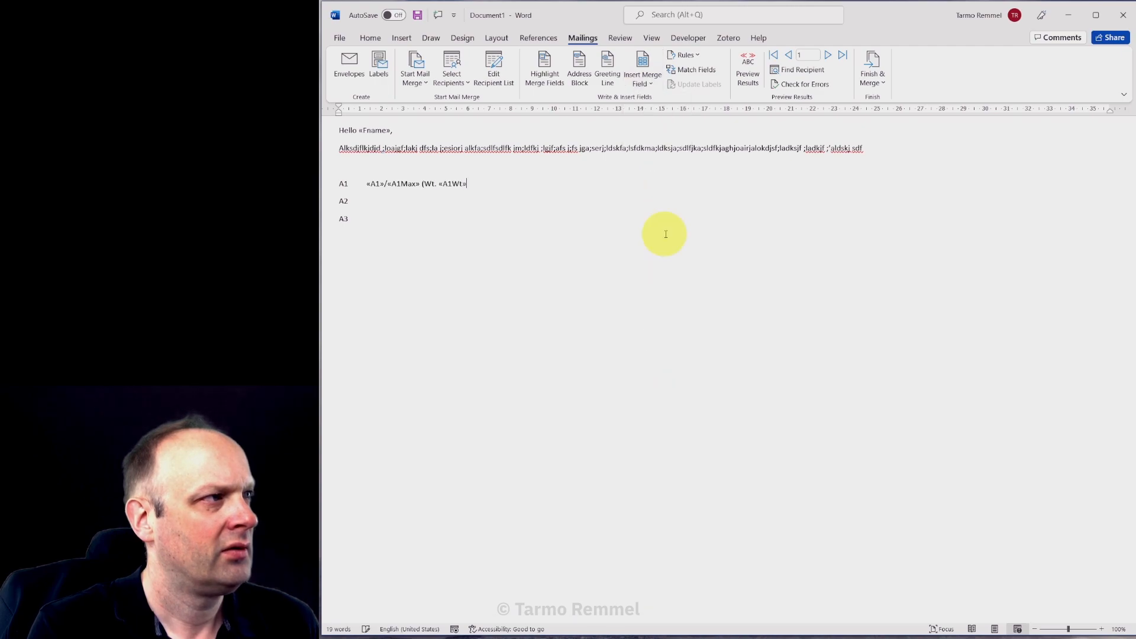
text(%))
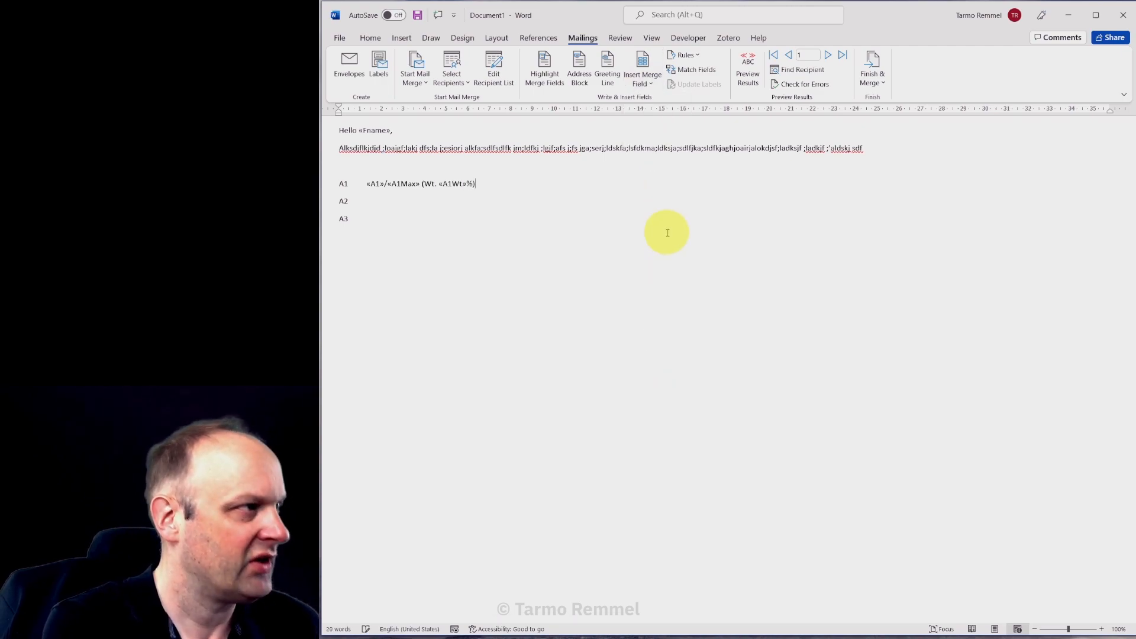
key(Down)
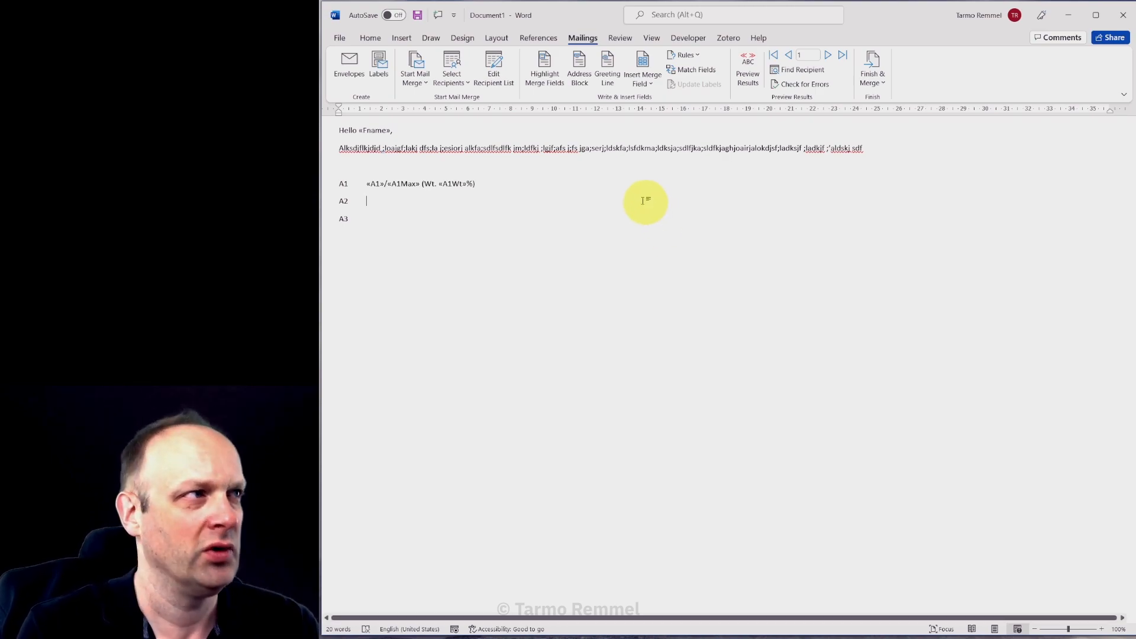
Preview the merged message and go through the recipients up to the third record
click(749, 76)
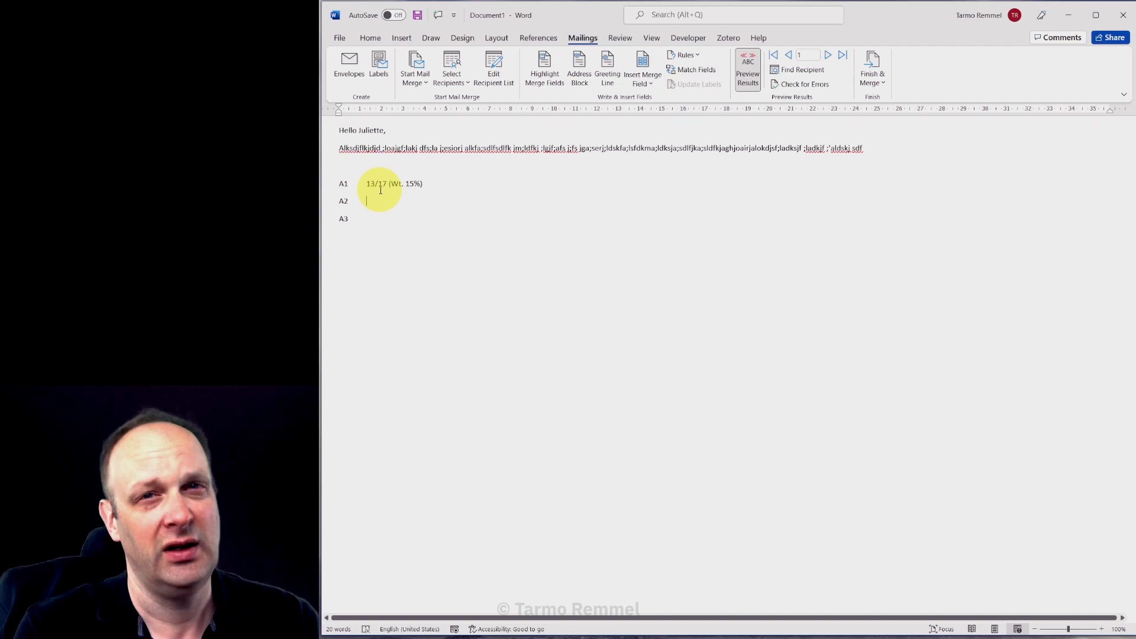
click(411, 186)
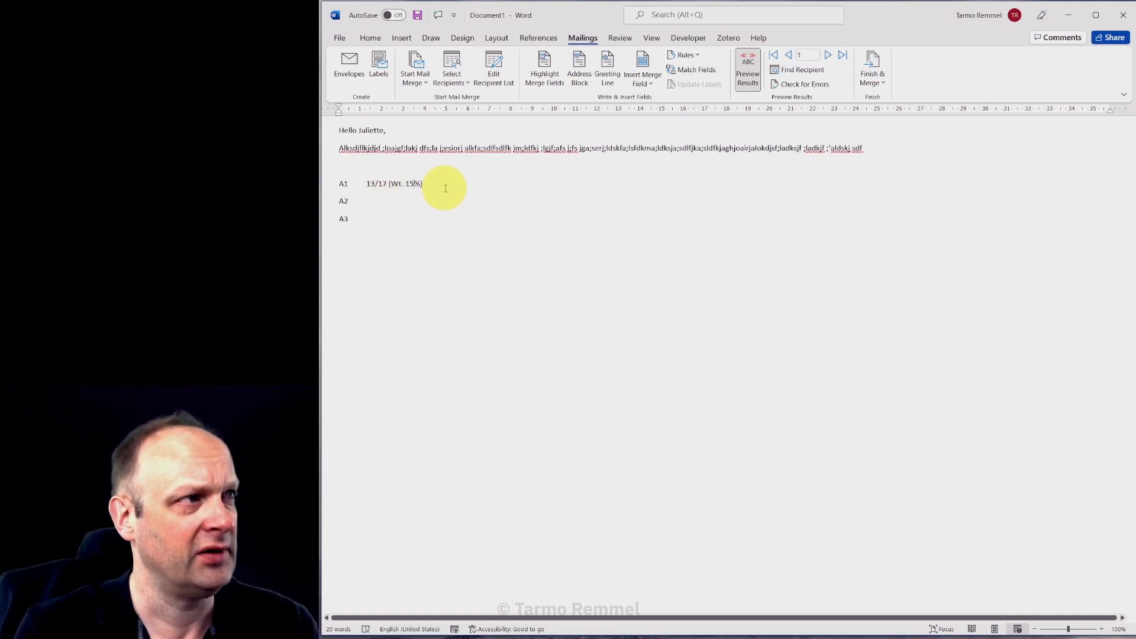
click(829, 56)
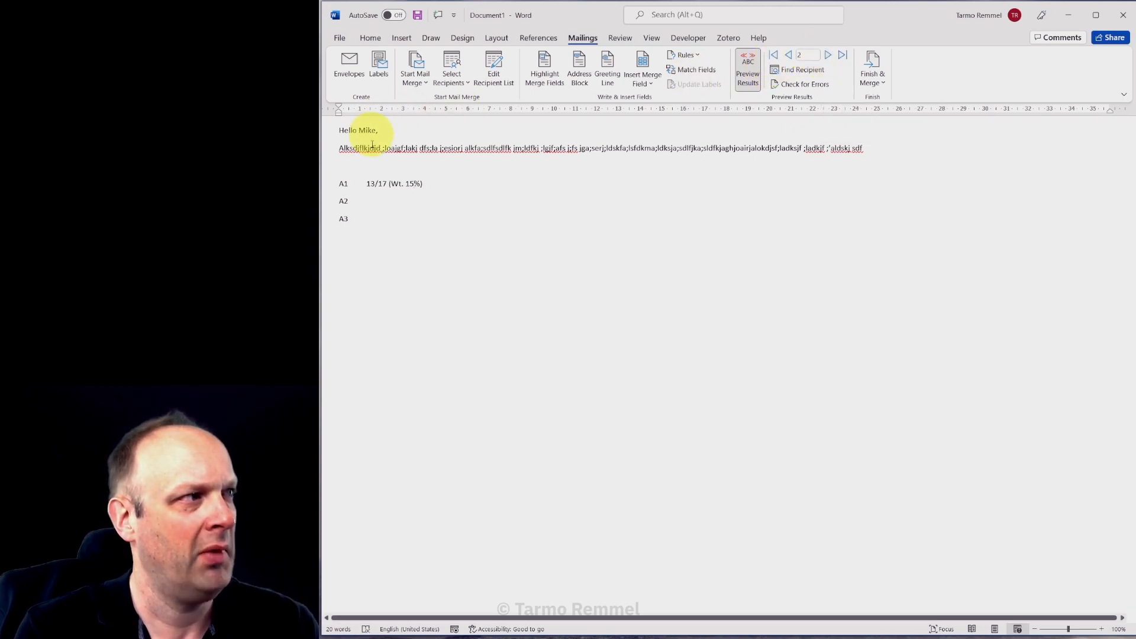
click(829, 56)
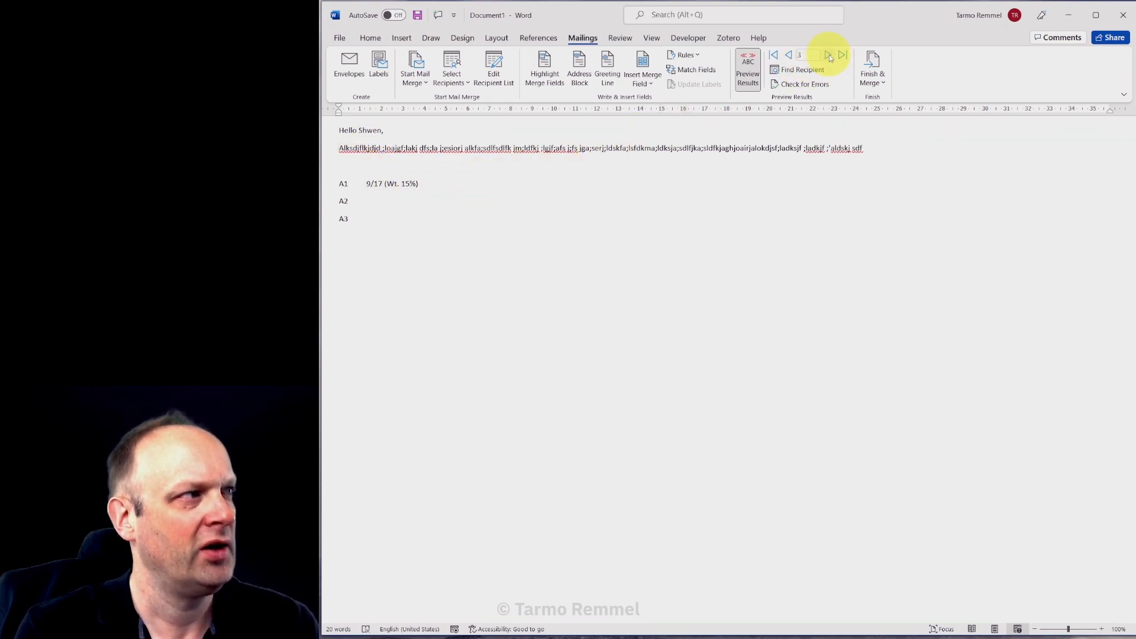
Preview the merged message for the fourth recipient, return to the first record, and turn the results preview off
click(829, 56)
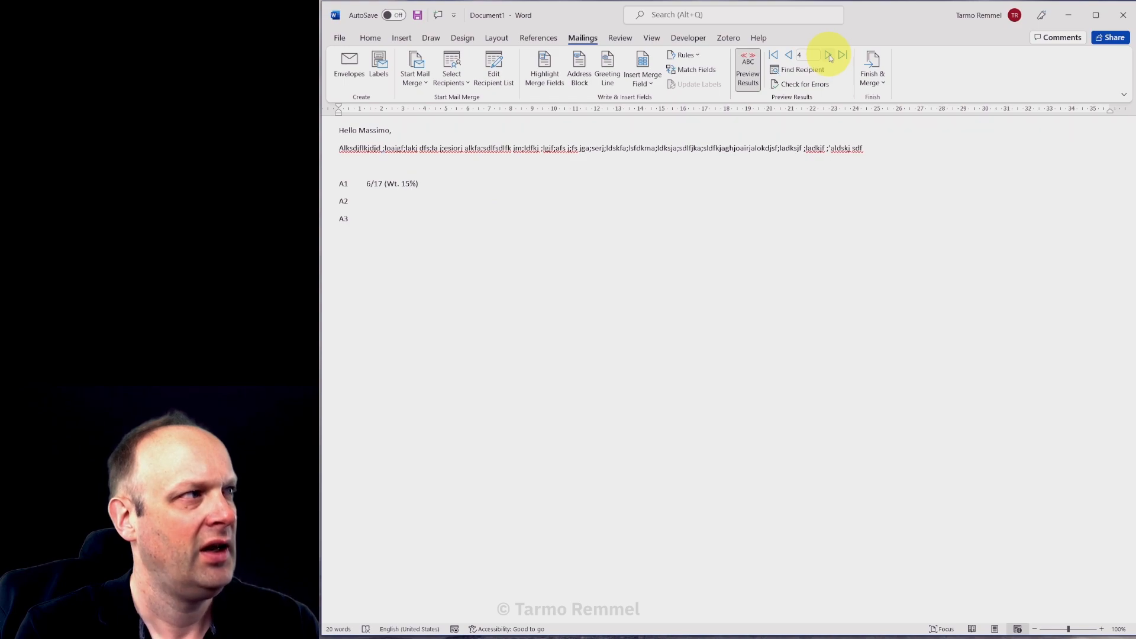
click(774, 56)
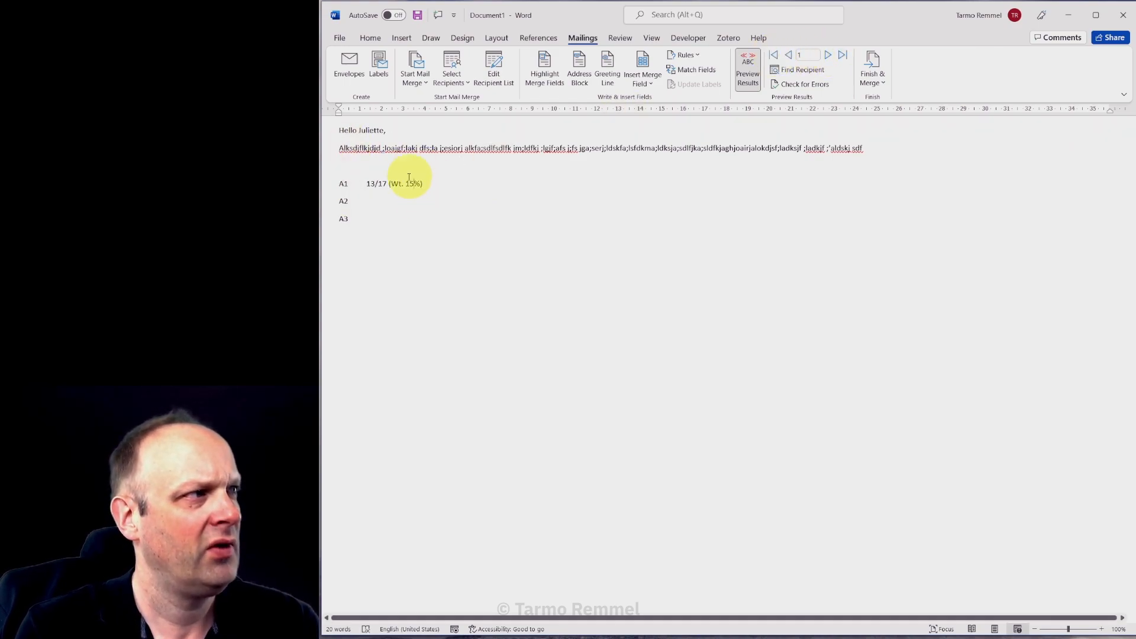
click(747, 68)
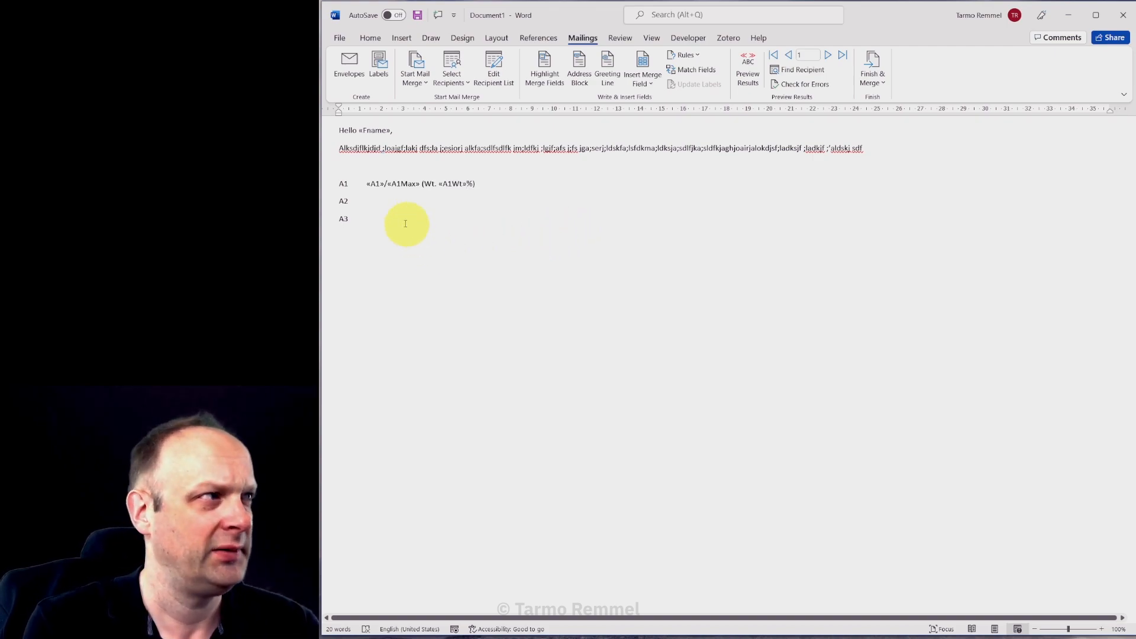
Fill the A2 line with merge fields and text reading "«A2»/«A2Max» (Wt. «A2Wt»%)", and move on to the A3 line
click(375, 204)
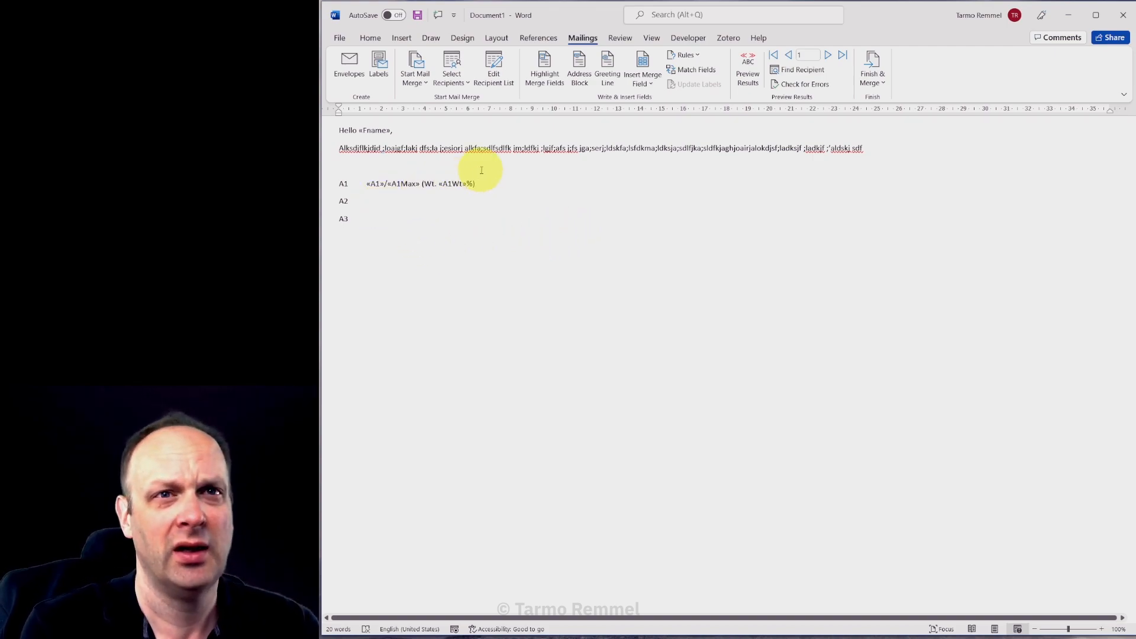
click(645, 80)
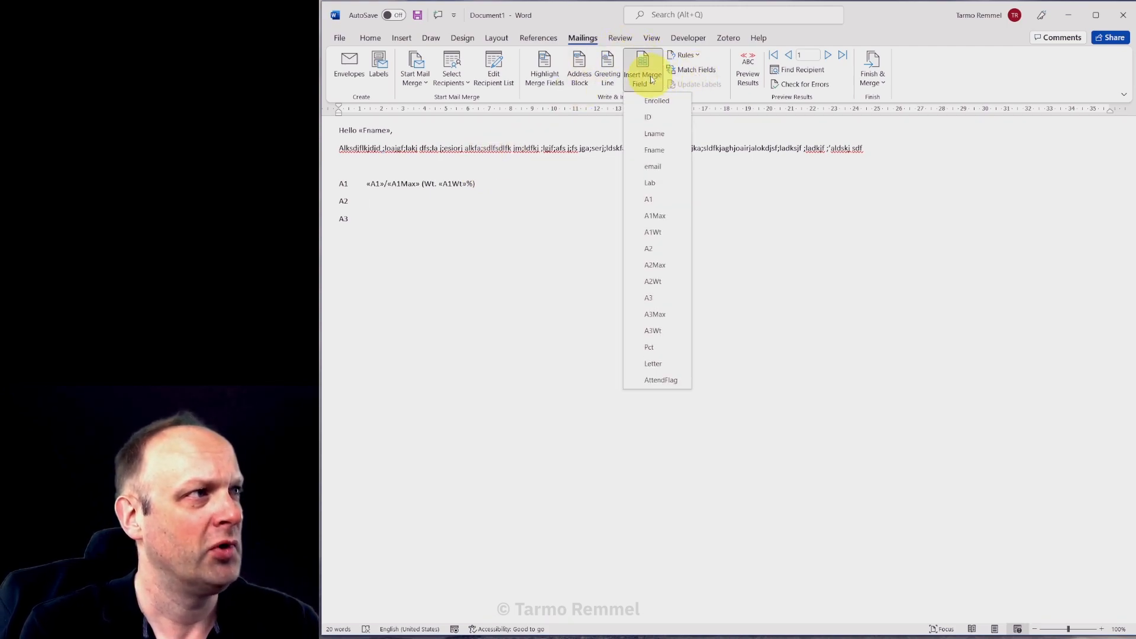
click(670, 250)
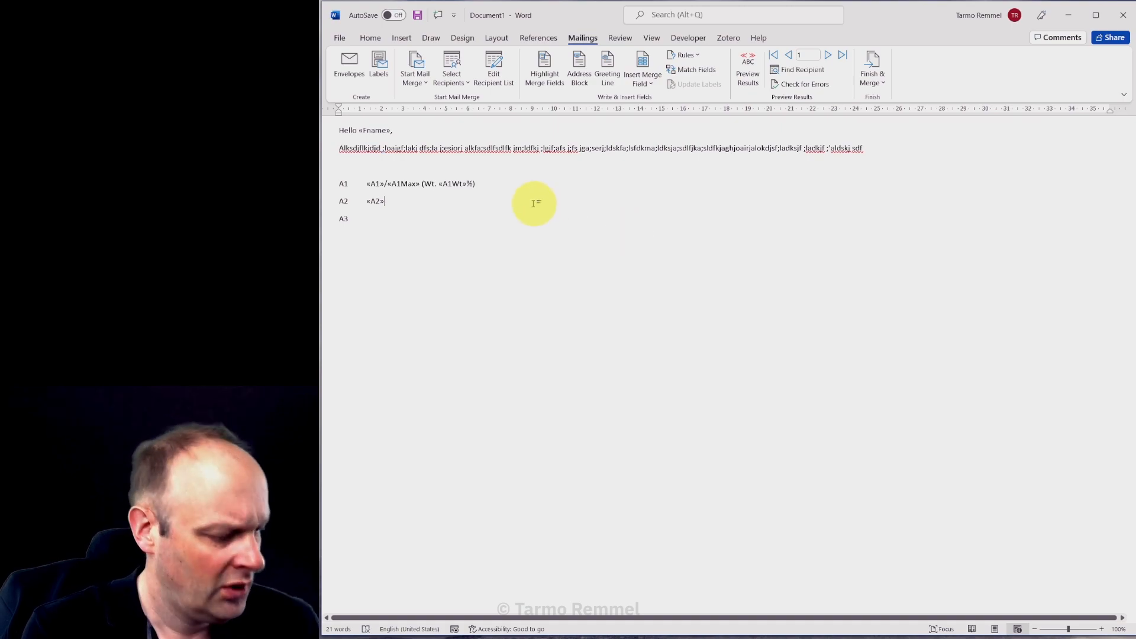
text(/)
click(642, 78)
click(654, 265)
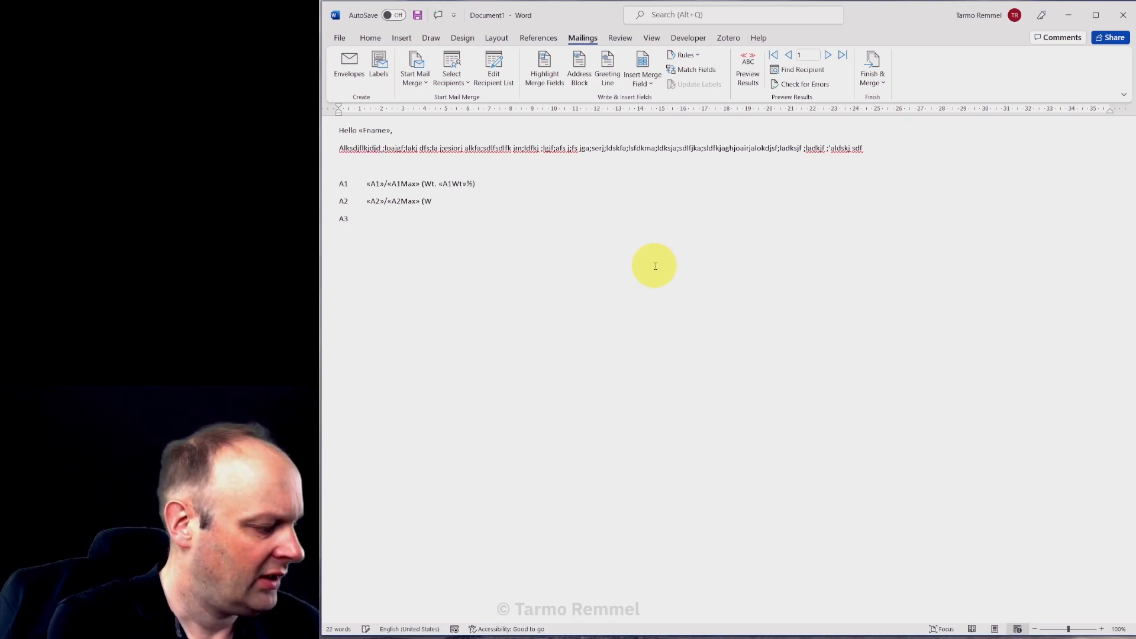
text((Wt.)
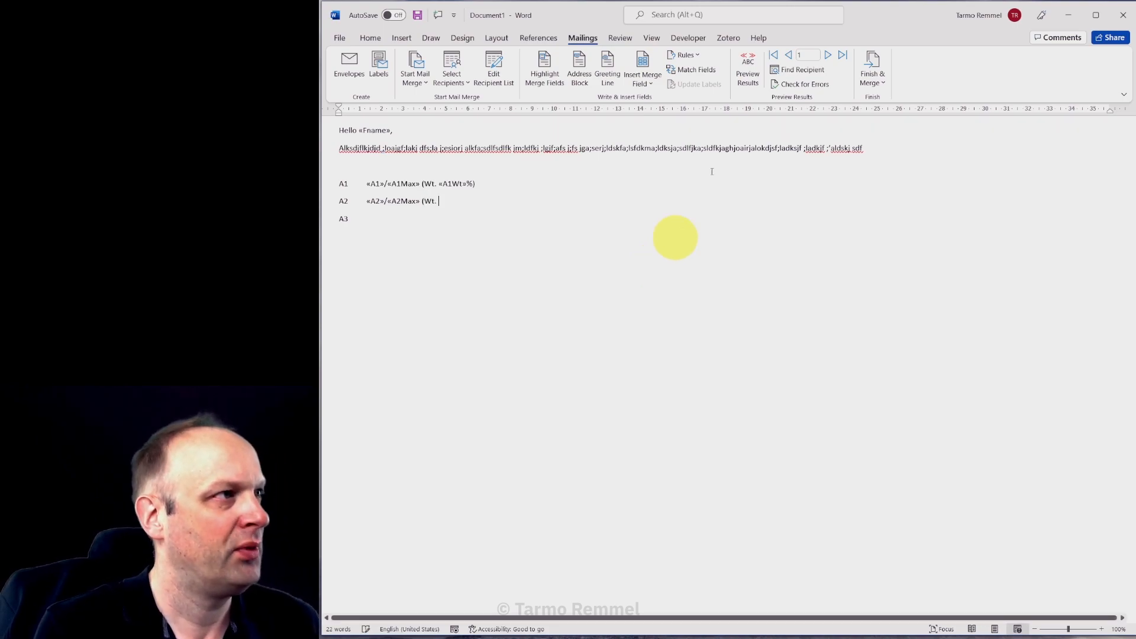
click(660, 85)
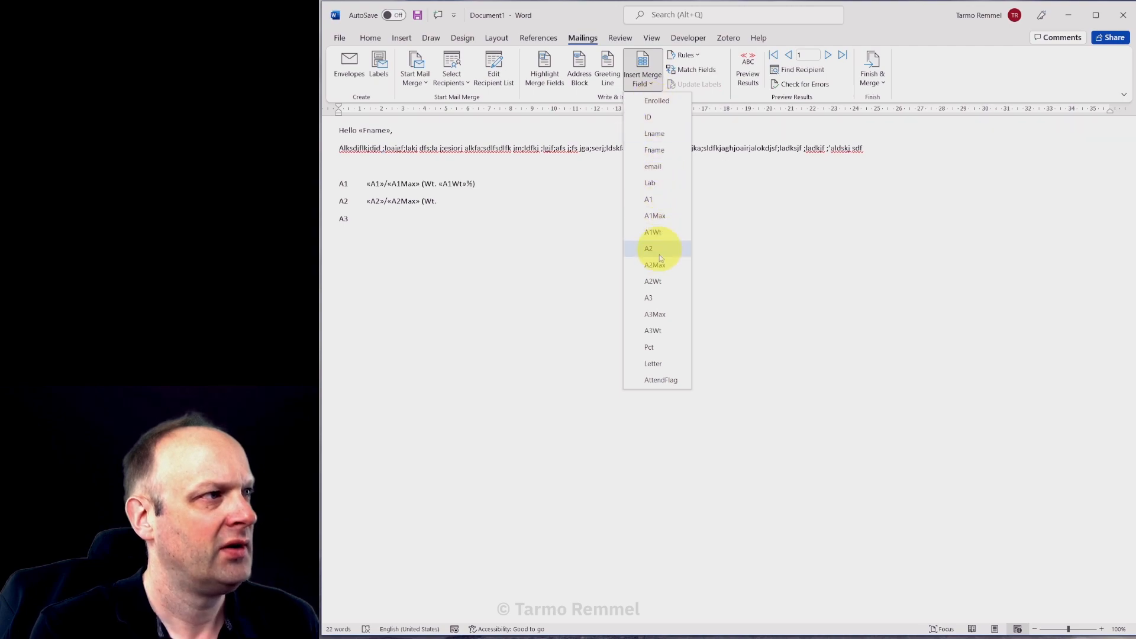
click(660, 283)
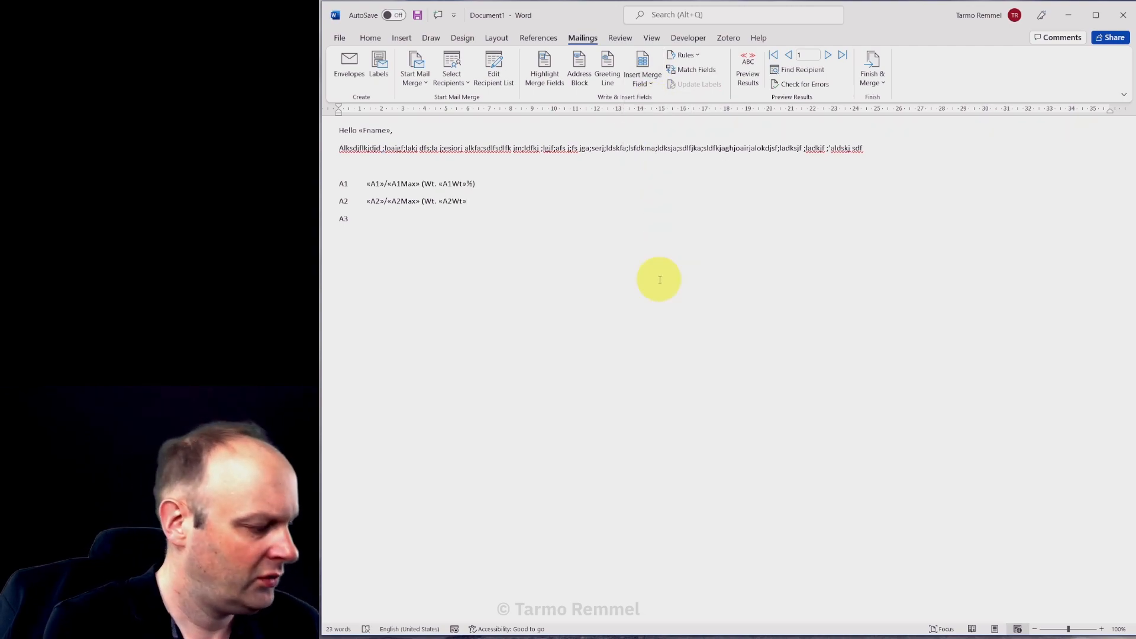
key(Down)
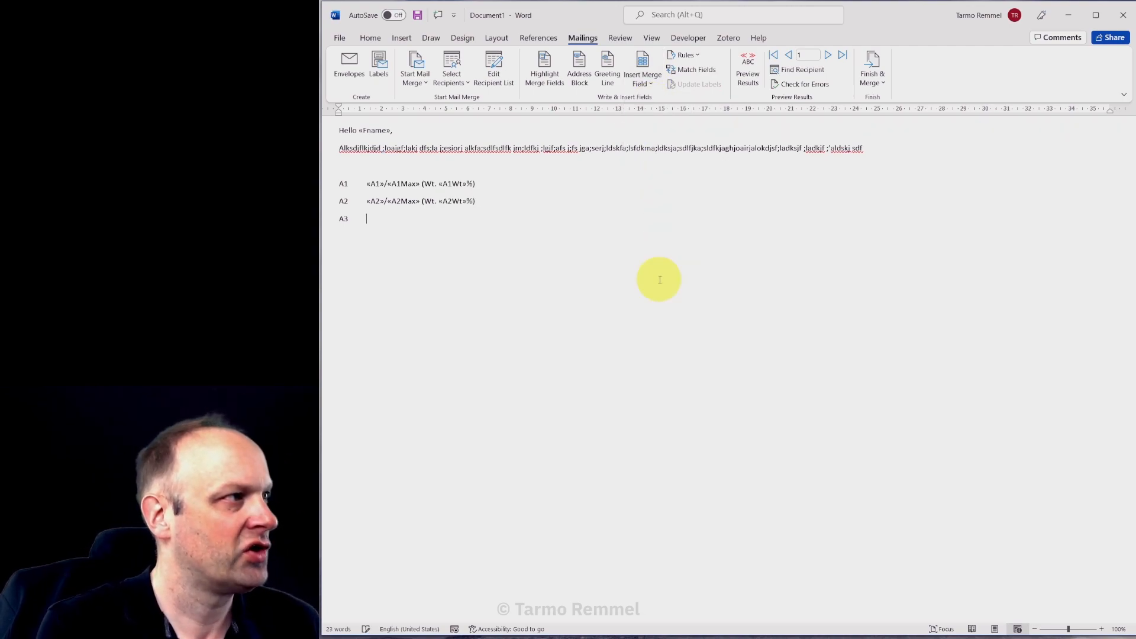
Fill the A3 line with merge fields and text reading "«A3»/«A3Max» (Wt. «A3Wt»%)", followed by a blank line and a new line
click(661, 89)
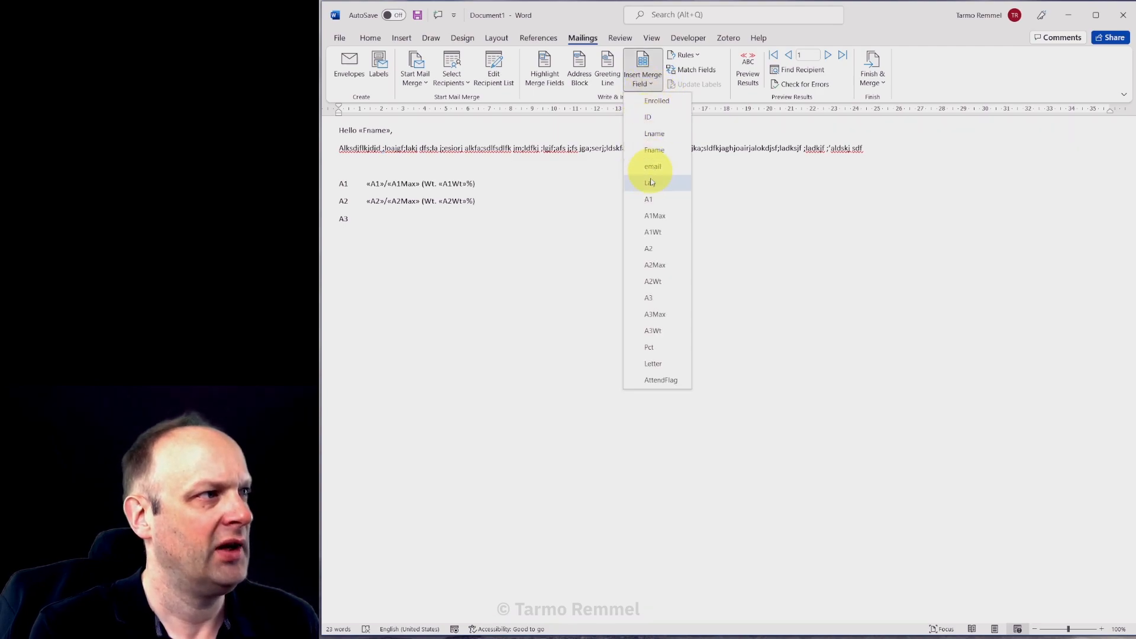
click(661, 297)
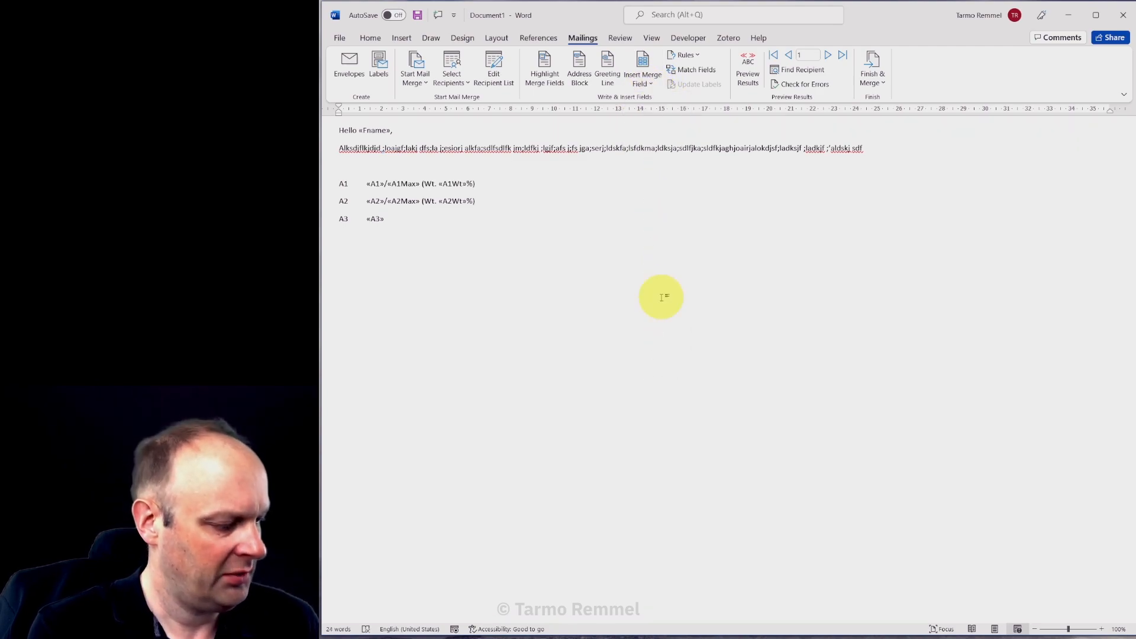
text(/)
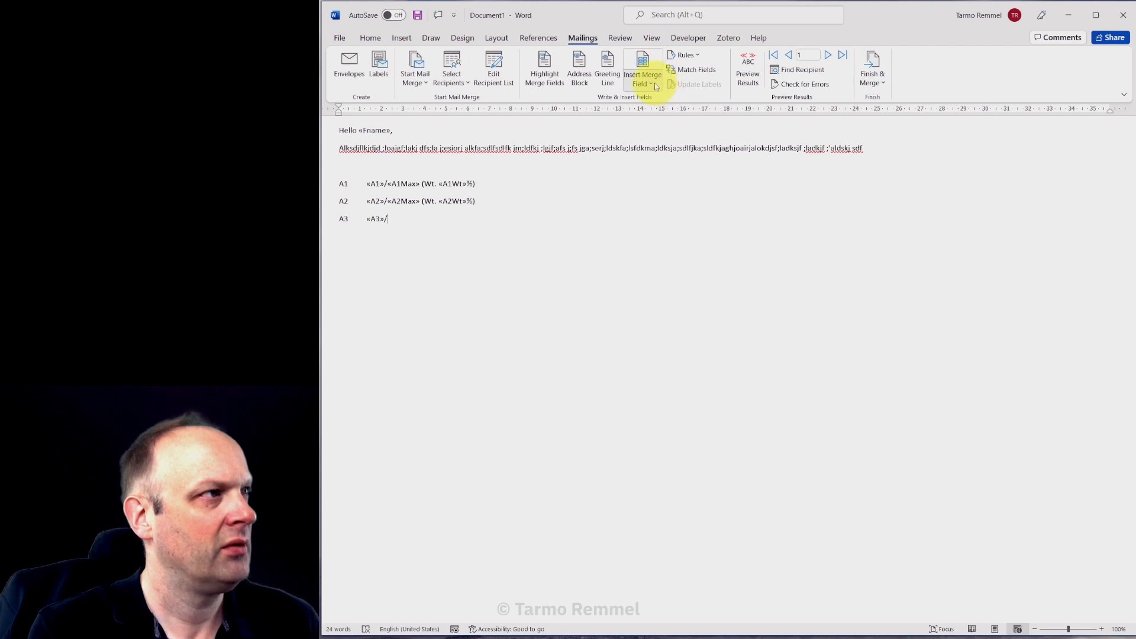
click(656, 84)
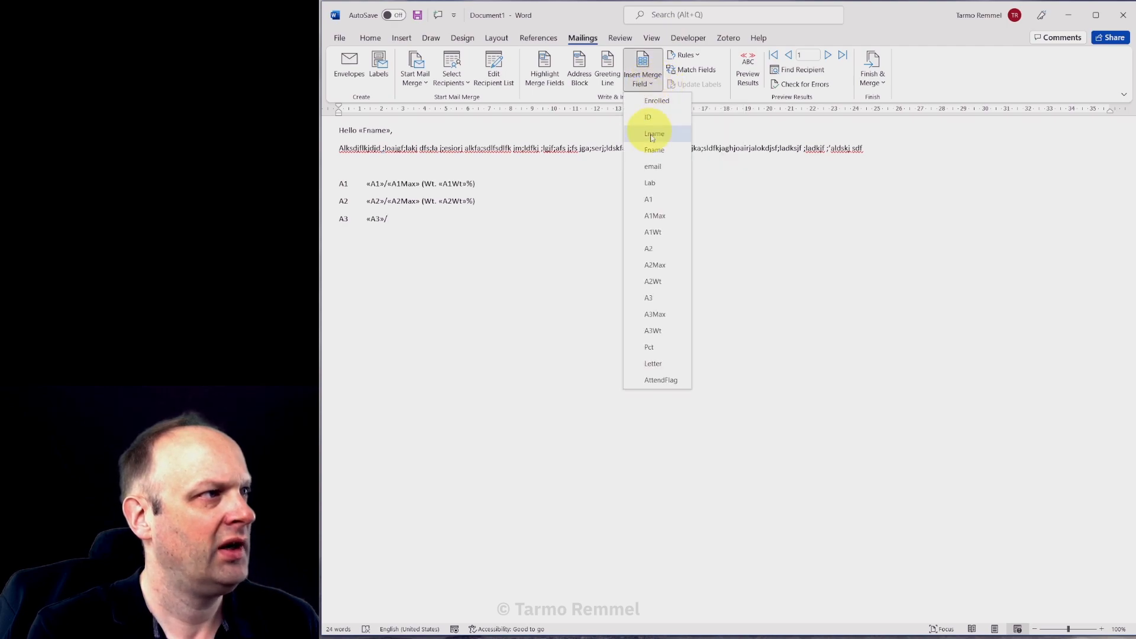
click(655, 314)
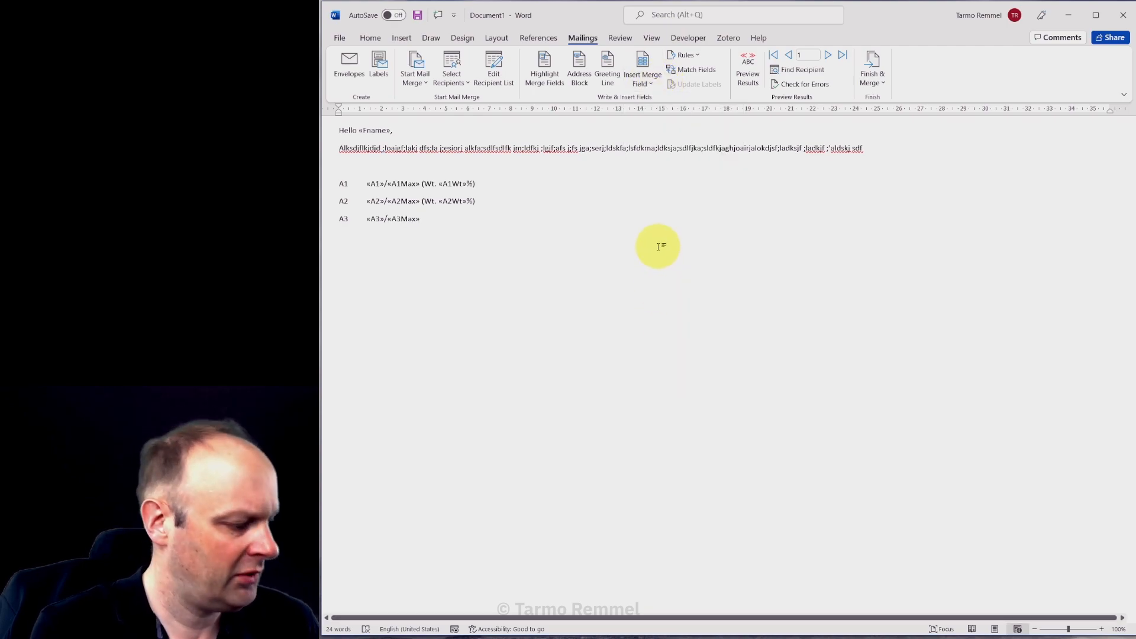
text((Wt.)
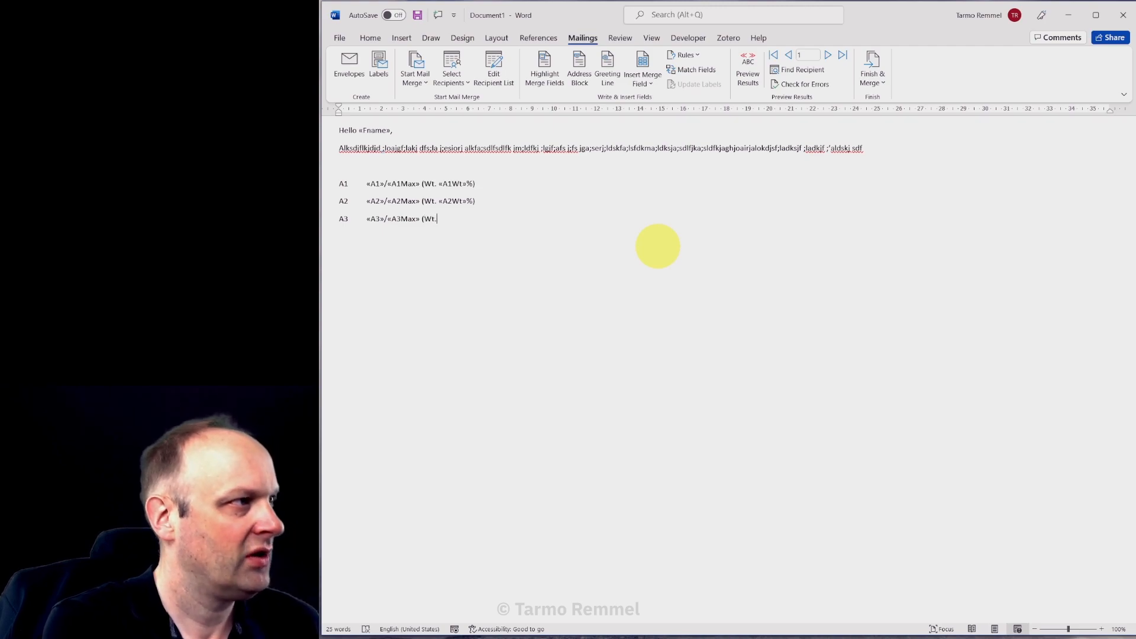
click(643, 77)
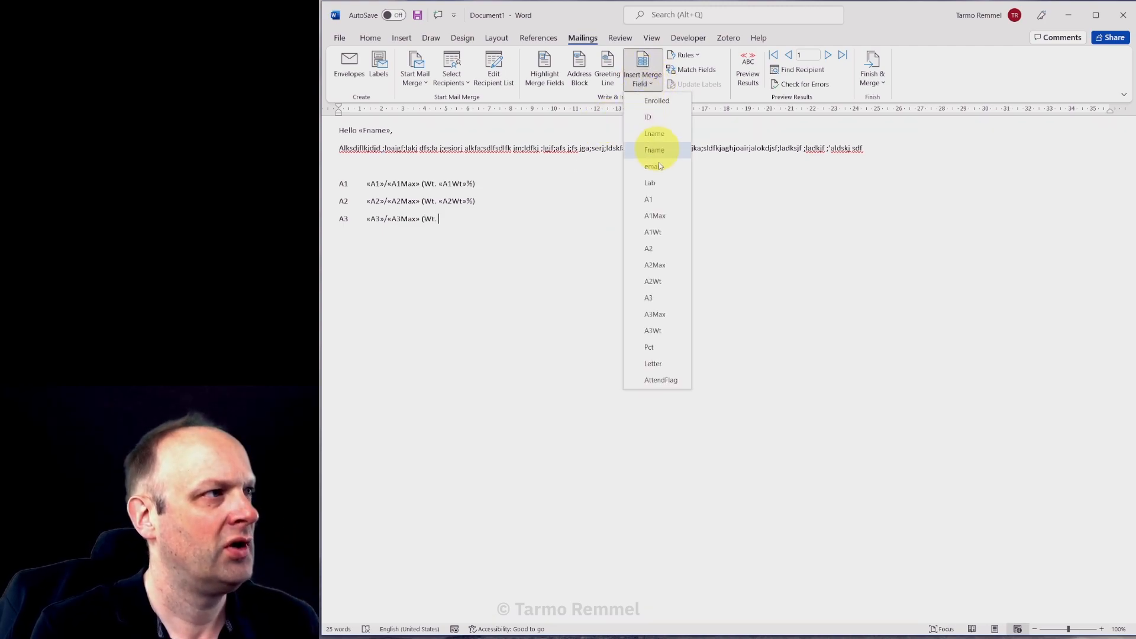
click(655, 332)
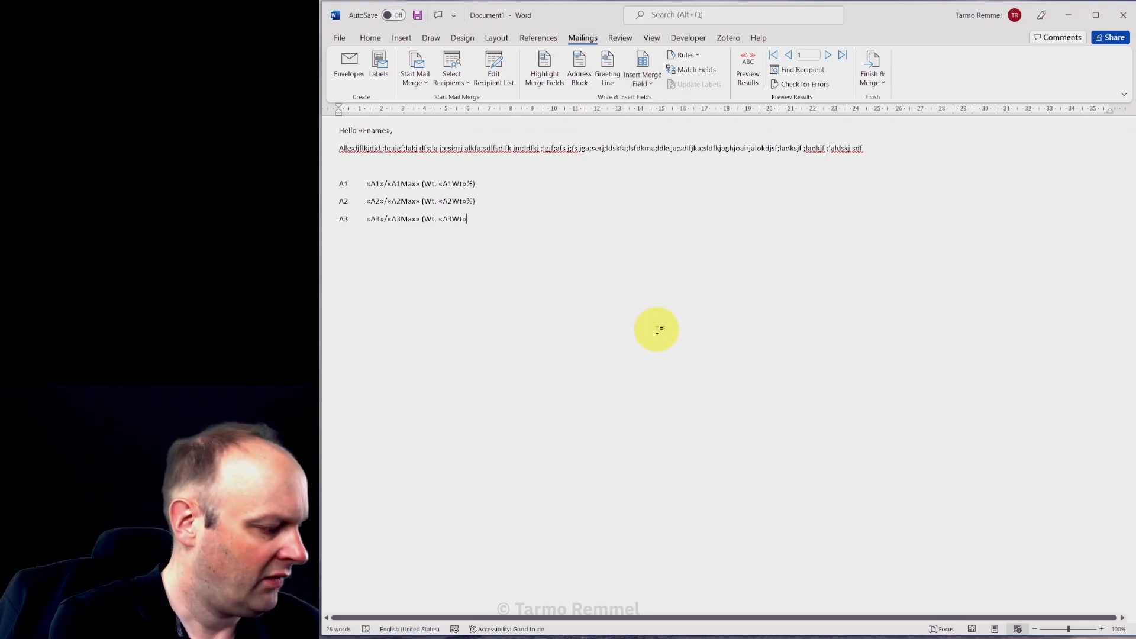
text(%))
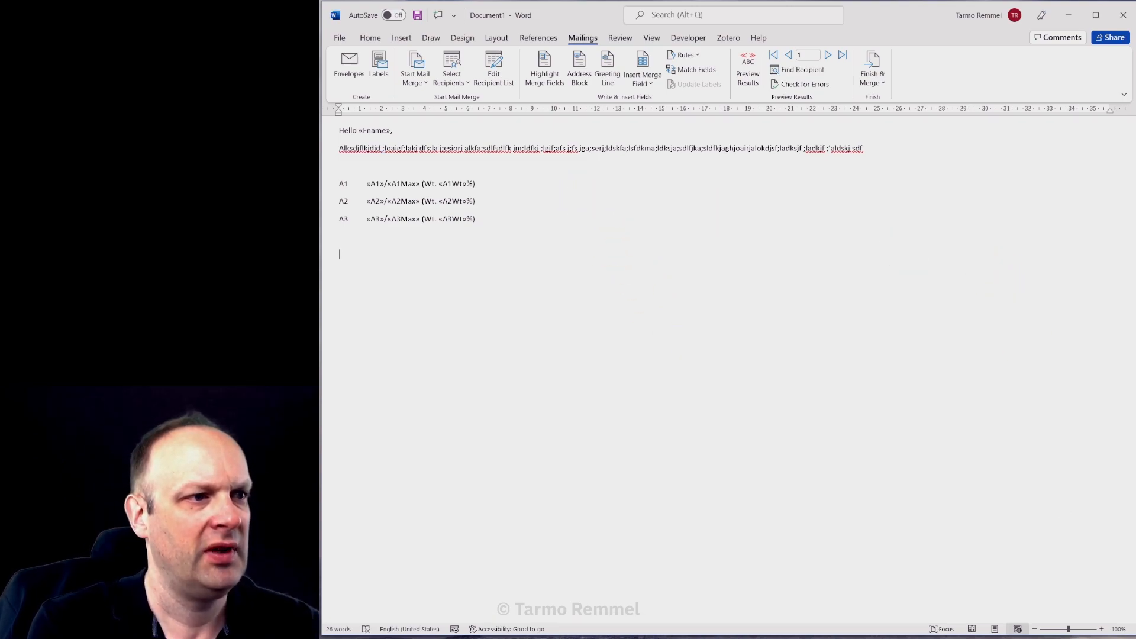
key(Return)
key(Return)
Switch to the Demo_Grades.xlsx workbook in Excel and examine the Pct formula in cell P2, leaving it unedited
key(alt+Tab)
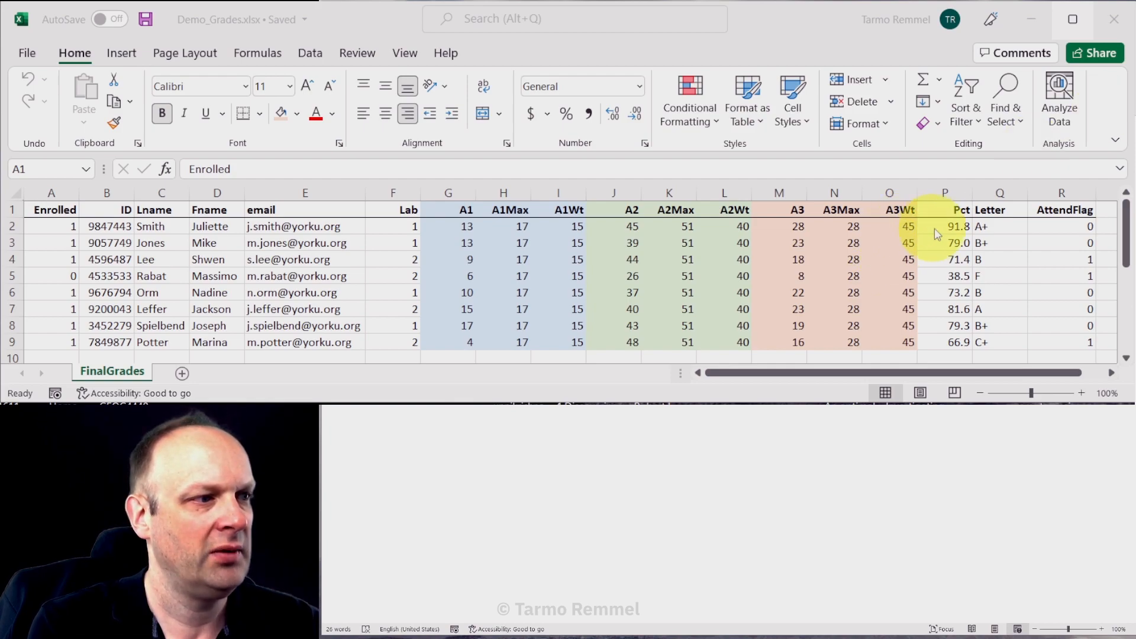
key(F2)
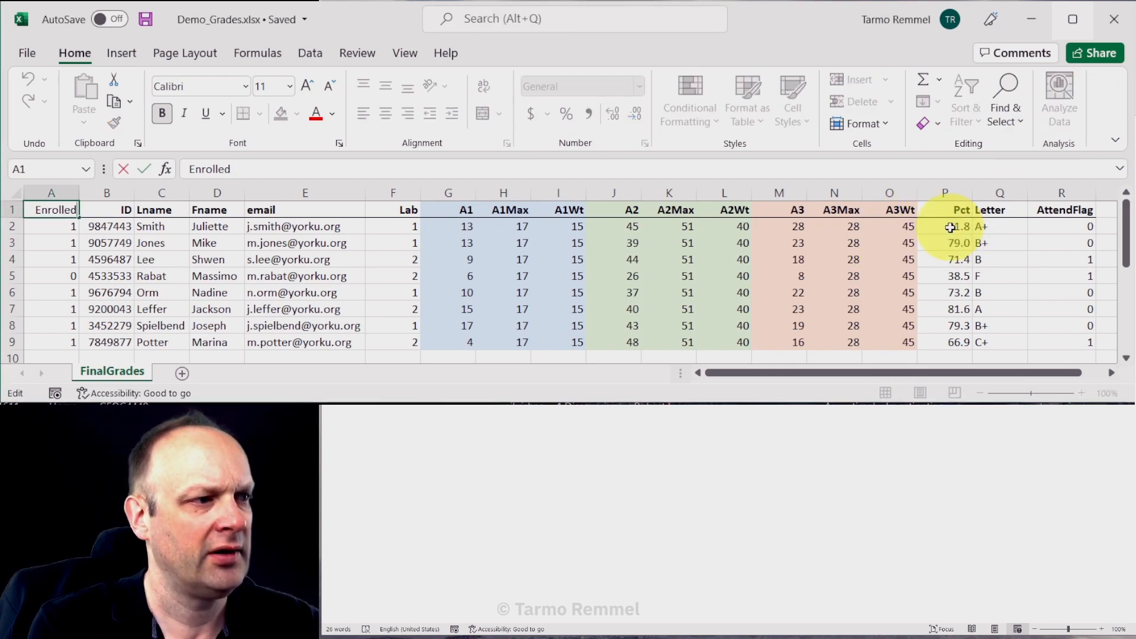
double_click(950, 227)
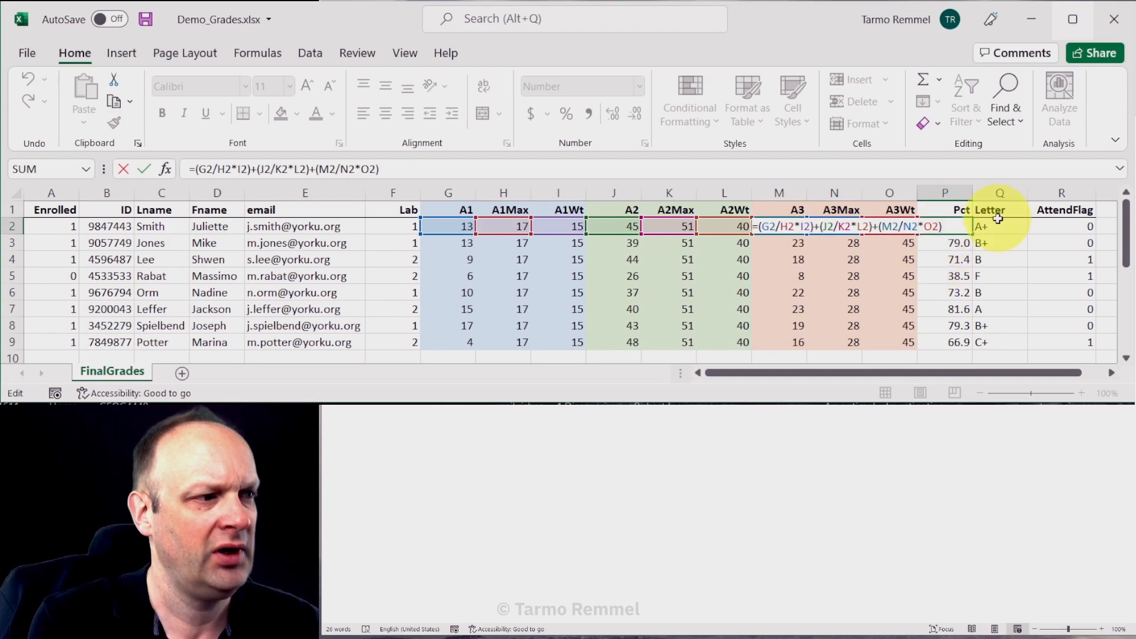
key(ctrl+Return)
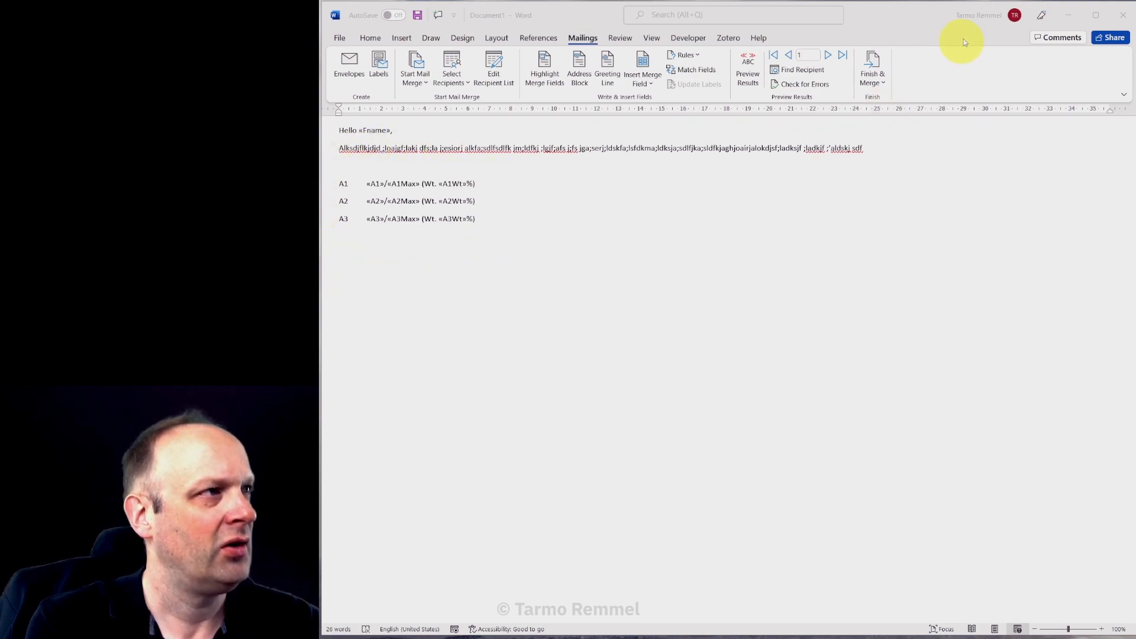
Preview the merged grades in the Word message for several recipients, return to the first record, and turn the preview off
click(747, 74)
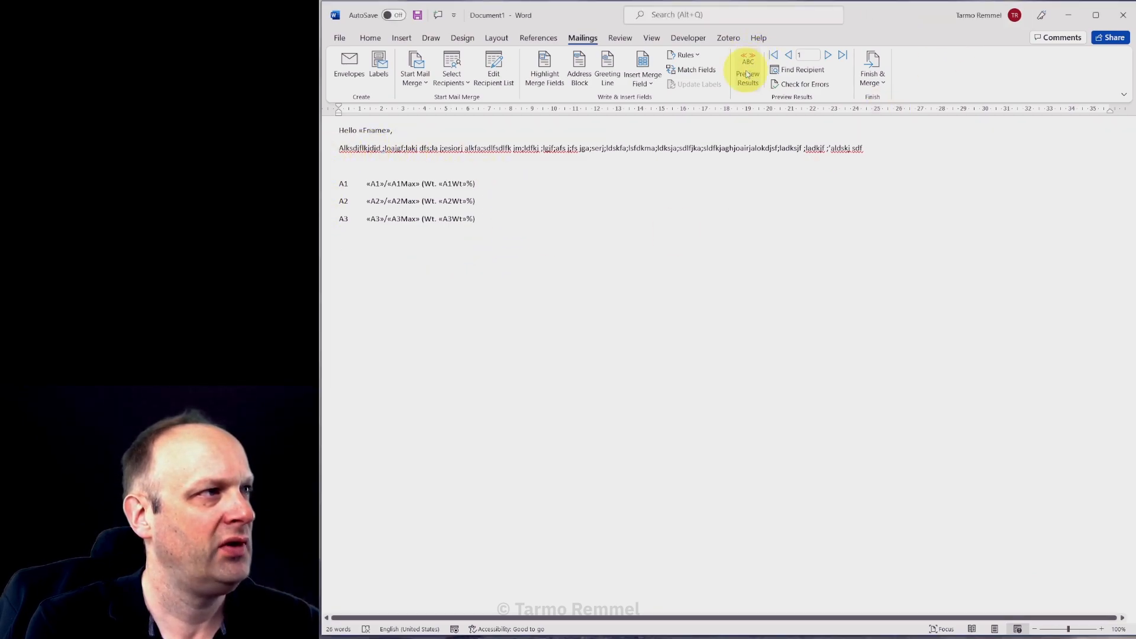
click(747, 74)
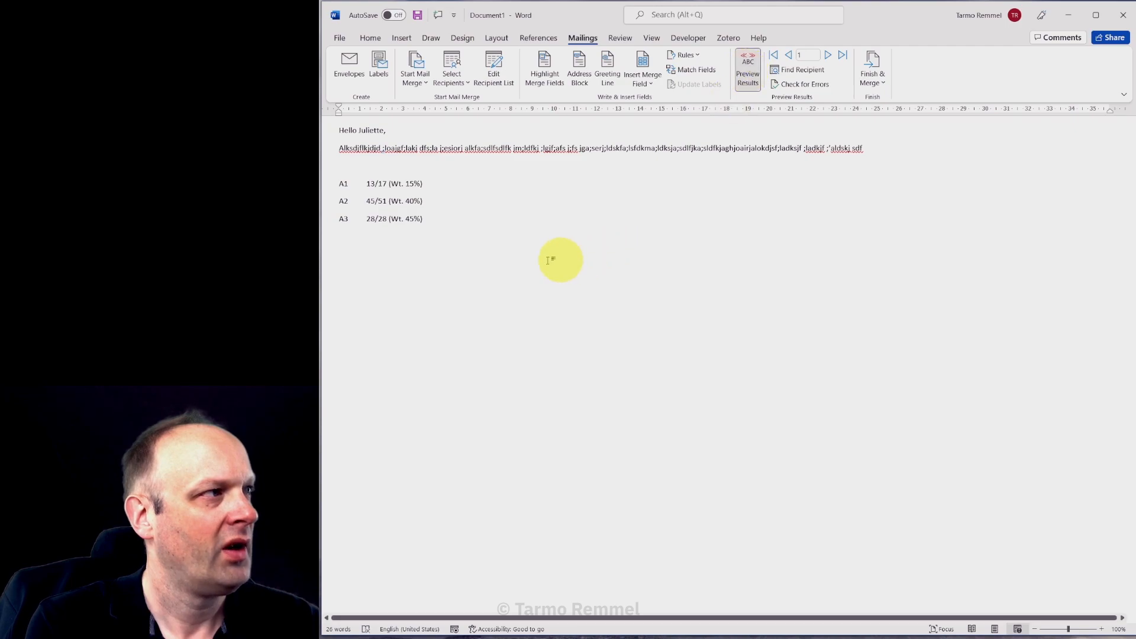
click(828, 55)
click(828, 55)
click(828, 55)
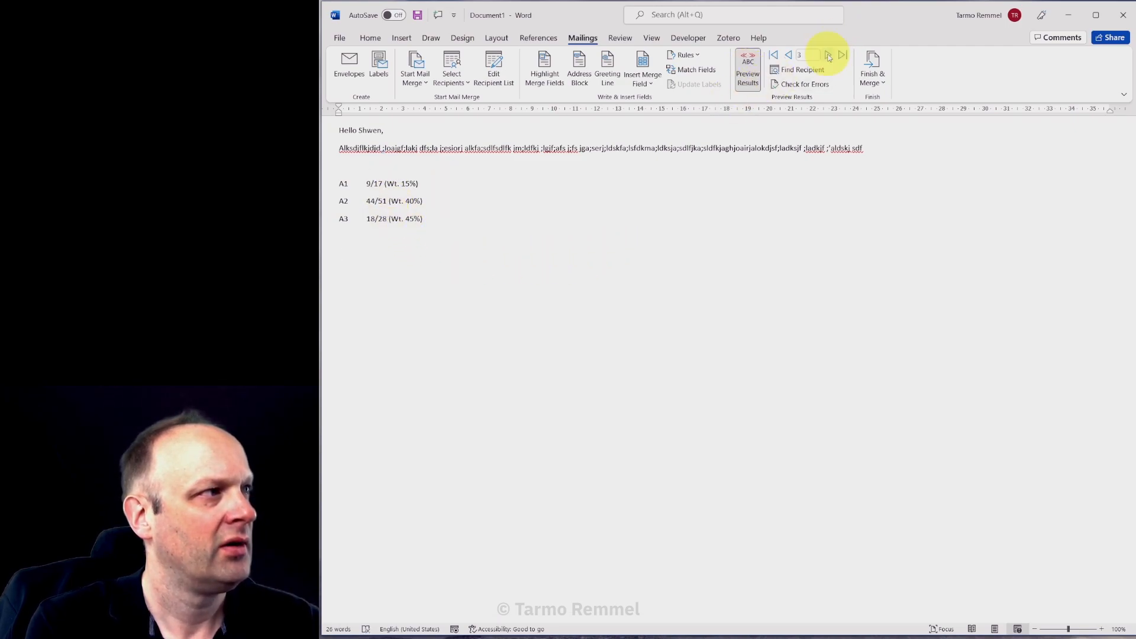
click(773, 55)
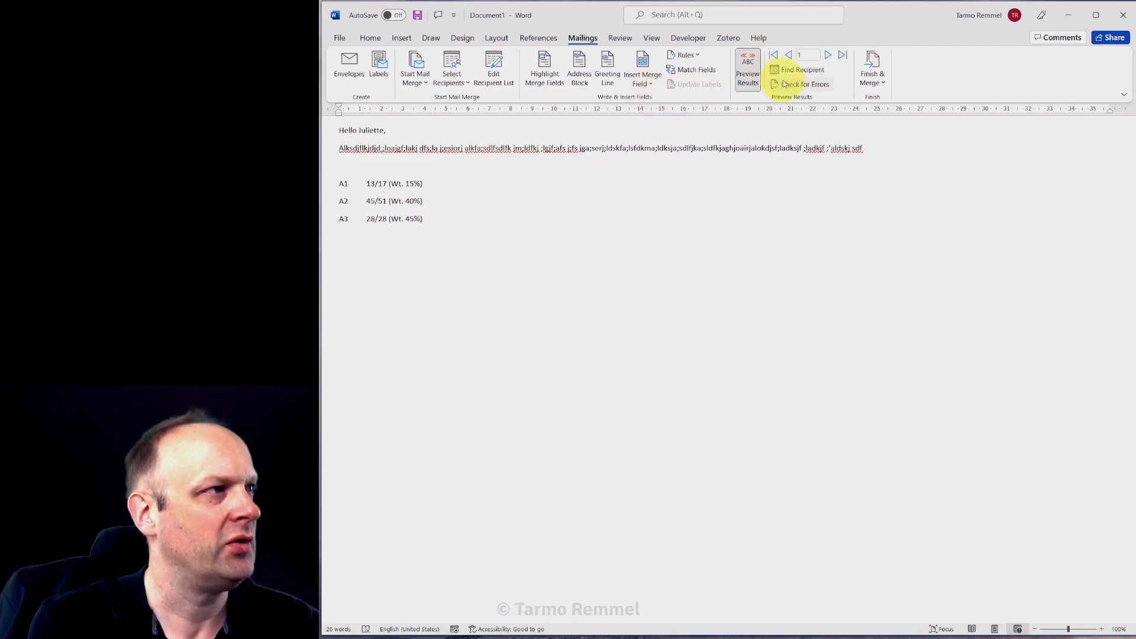
click(756, 76)
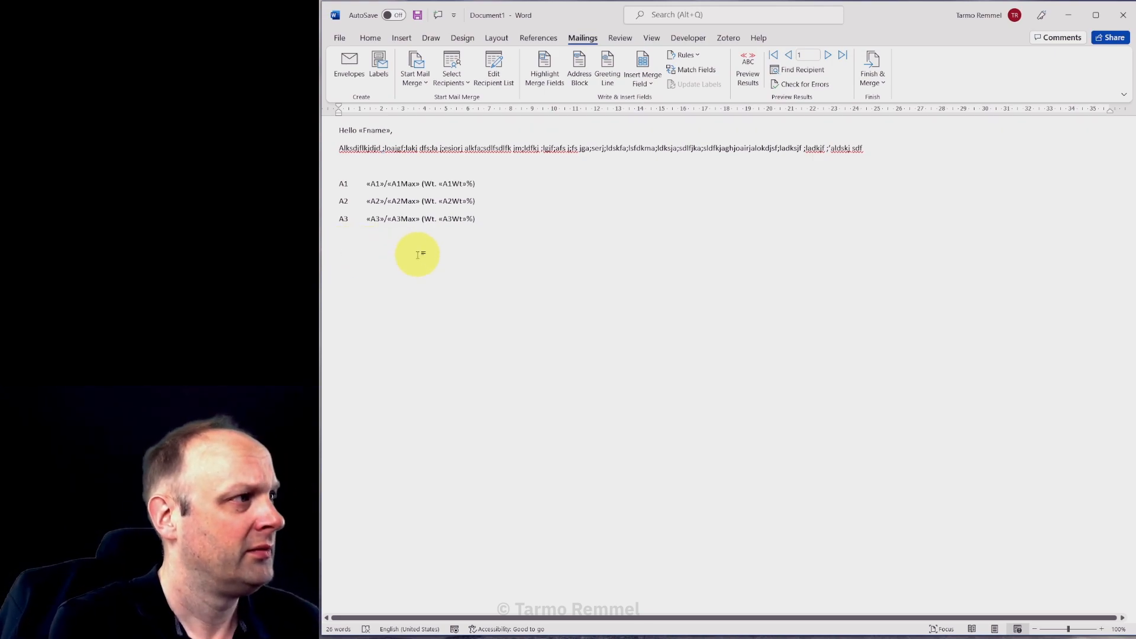
Enter "This results in a final course grade of" below the assignment lines and remove the blank line above it
text(T)
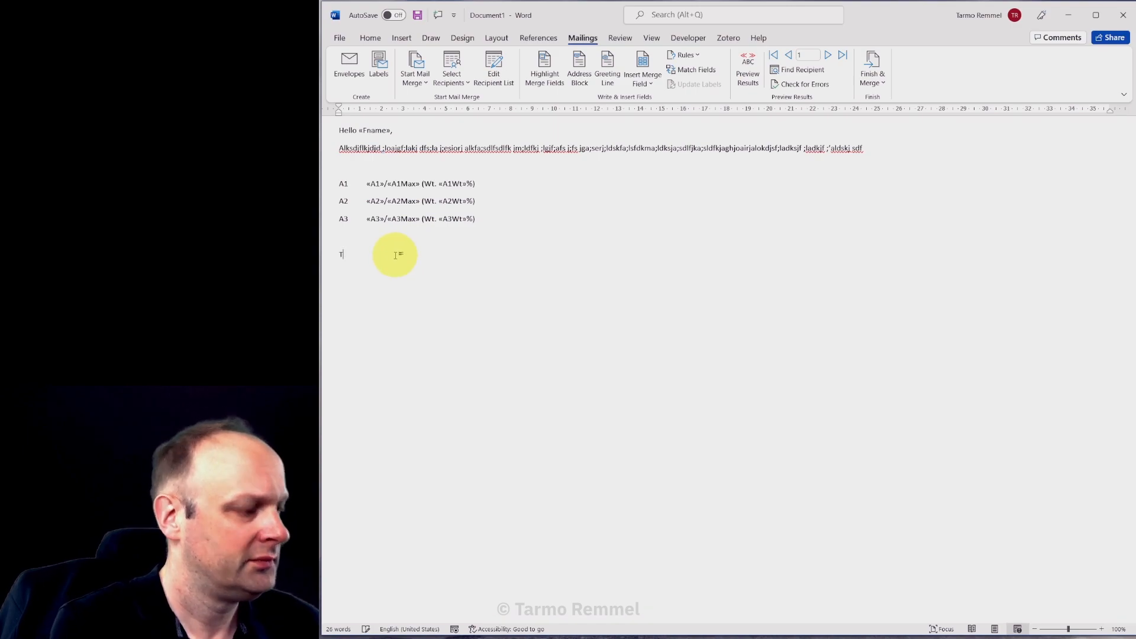
text(his)
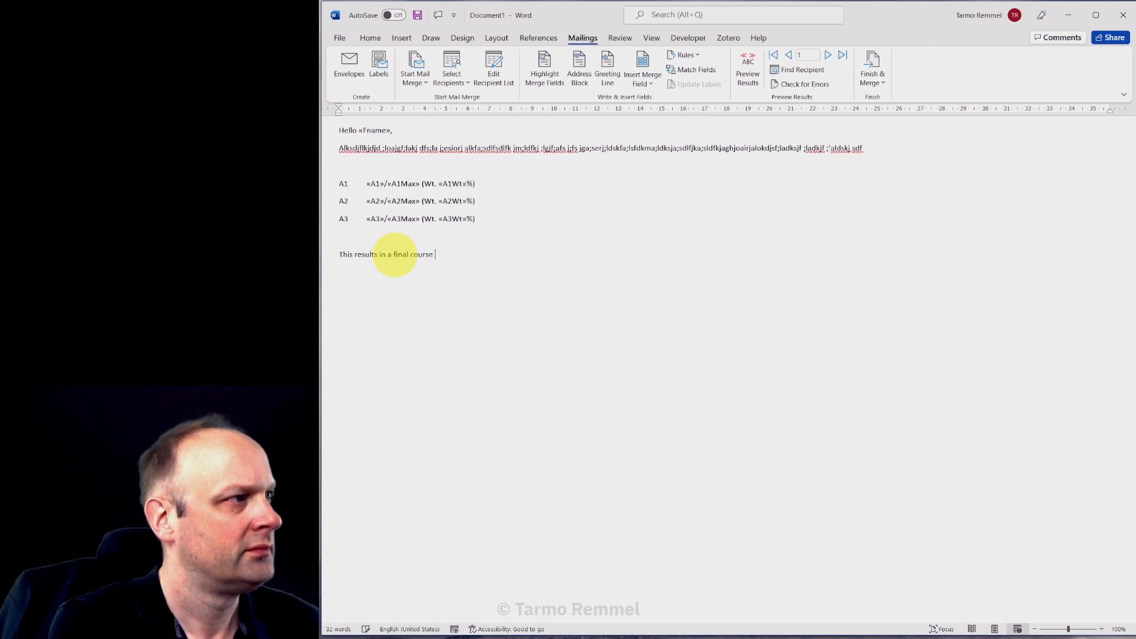
text(results in a final course grade of)
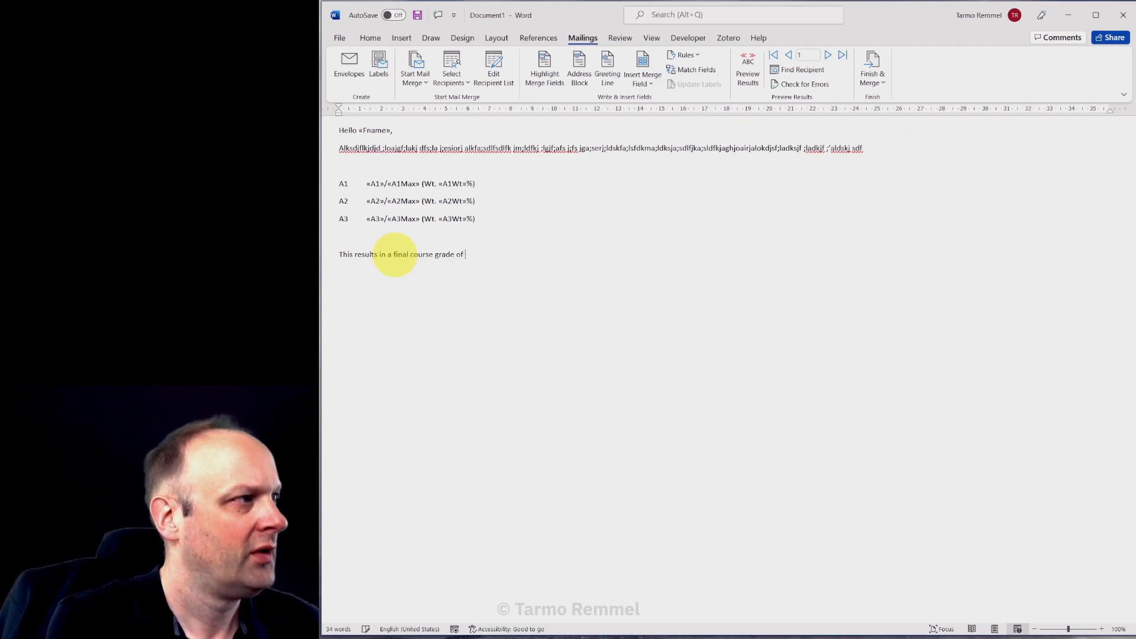
key(Delete)
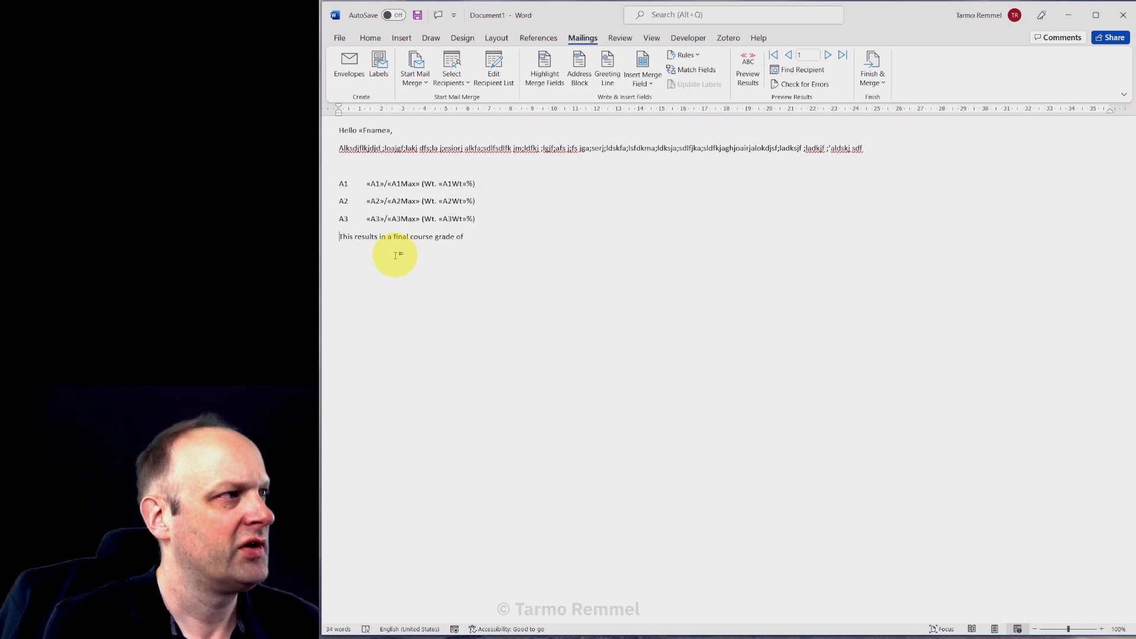
click(480, 240)
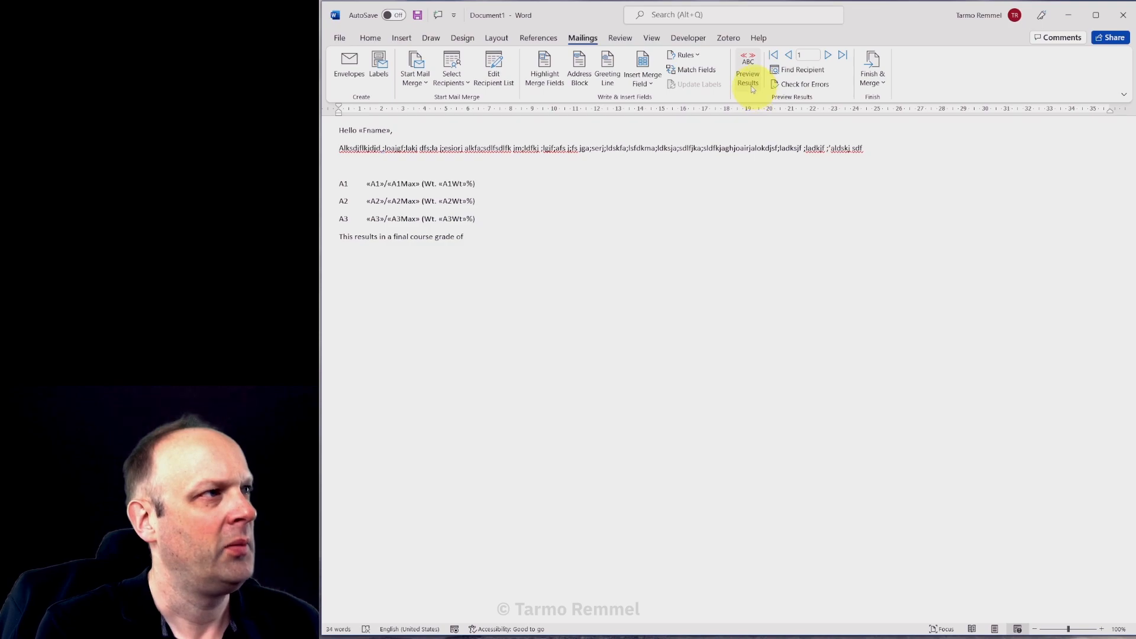
click(711, 72)
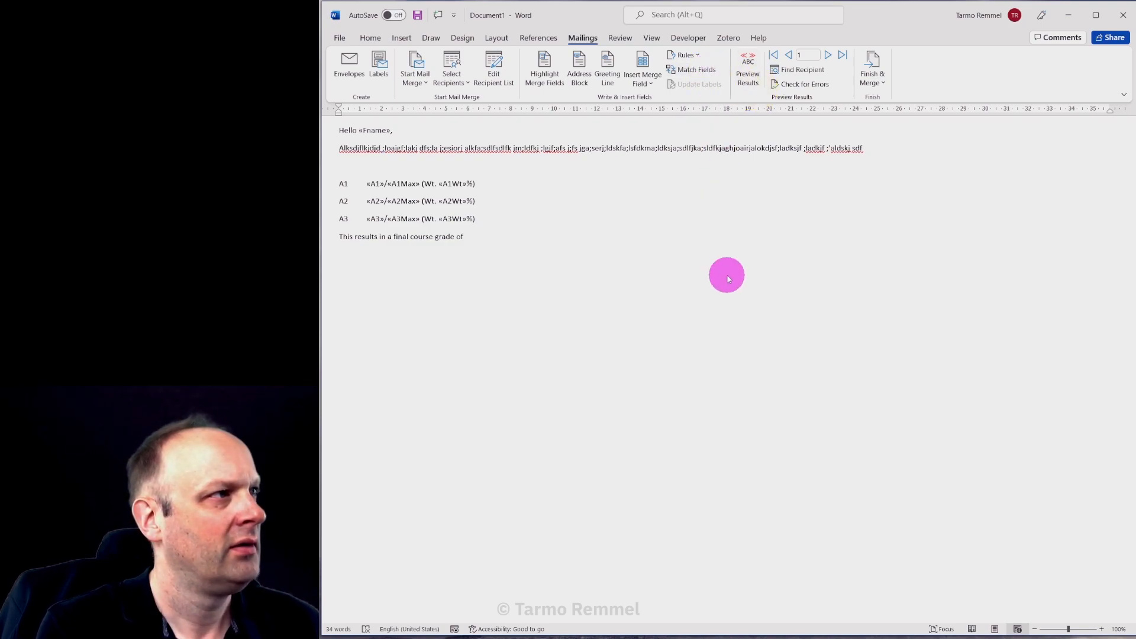
Complete the final course grade sentence with the Pct merge field followed by the Letter merge field in parentheses and a period
click(642, 66)
click(802, 222)
click(643, 79)
click(660, 344)
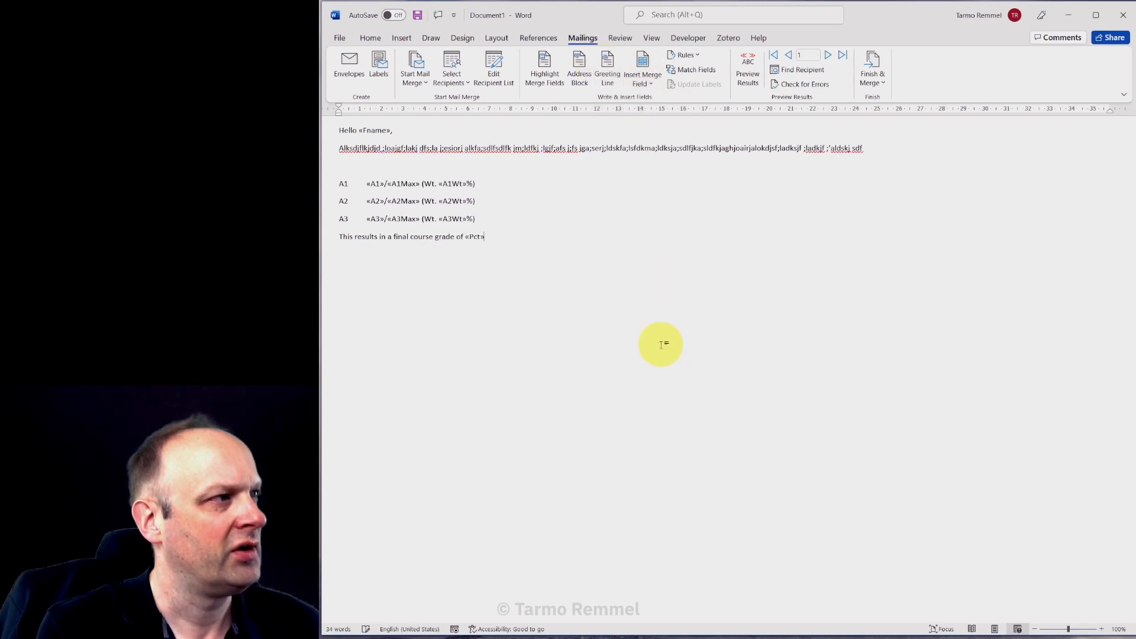
text(()
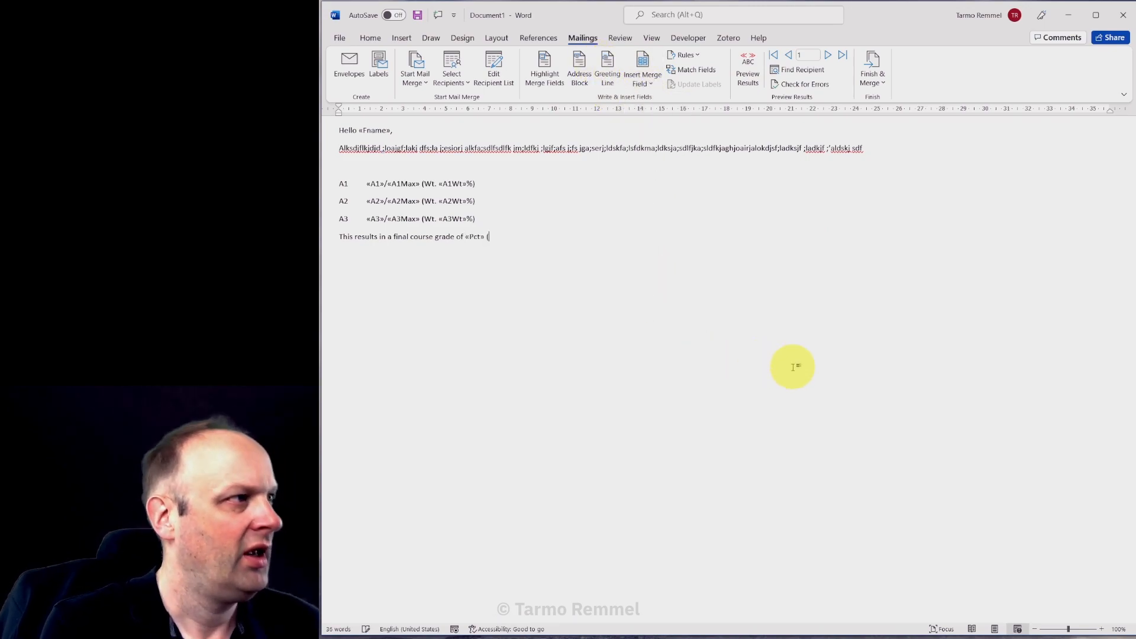
click(650, 86)
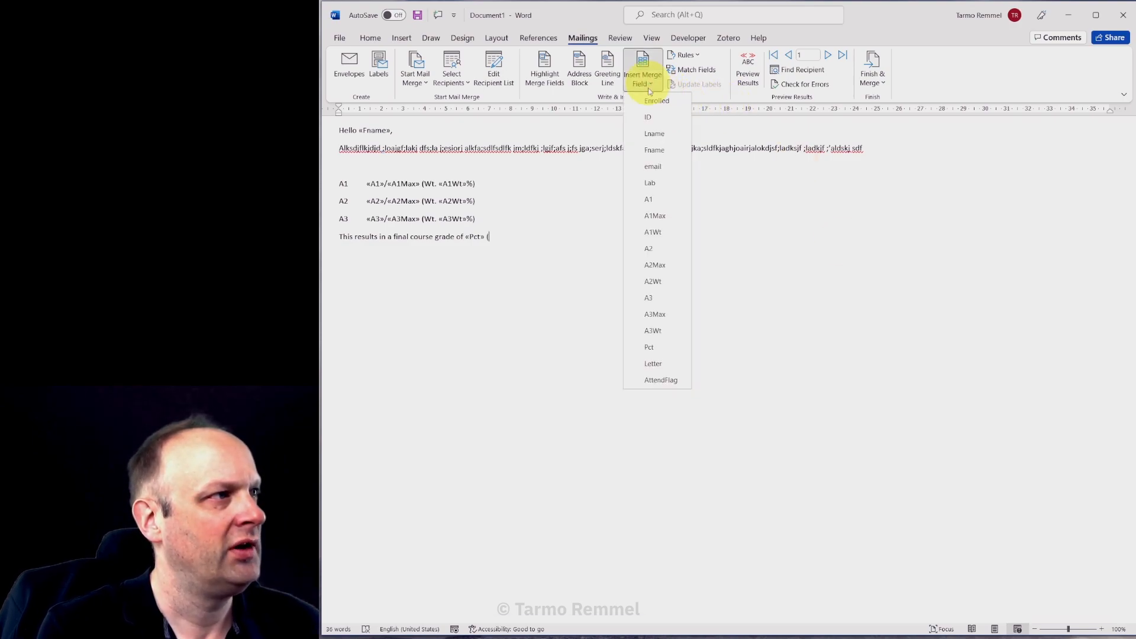
click(662, 364)
text().)
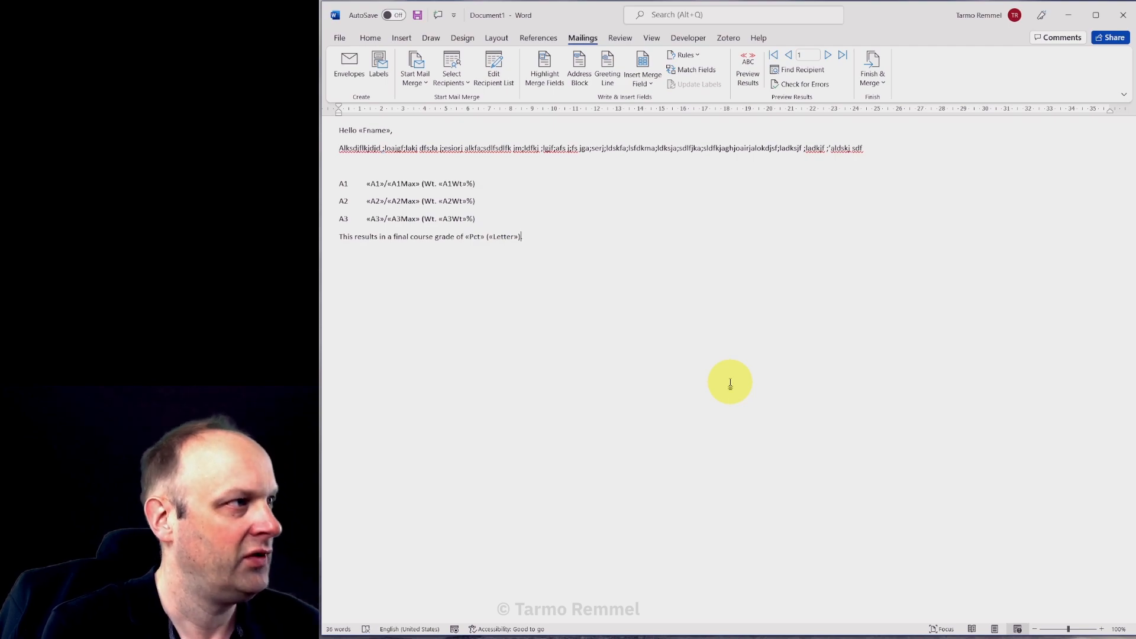
Make the «Letter» merge field in the final course grade sentence bold
key(Left)
key(shift+Left)
key(shift+Left)
key(shift+Left)
key(shift+Left)
key(shift+Left)
key(shift+Left)
key(shift+Left)
key(shift+Left)
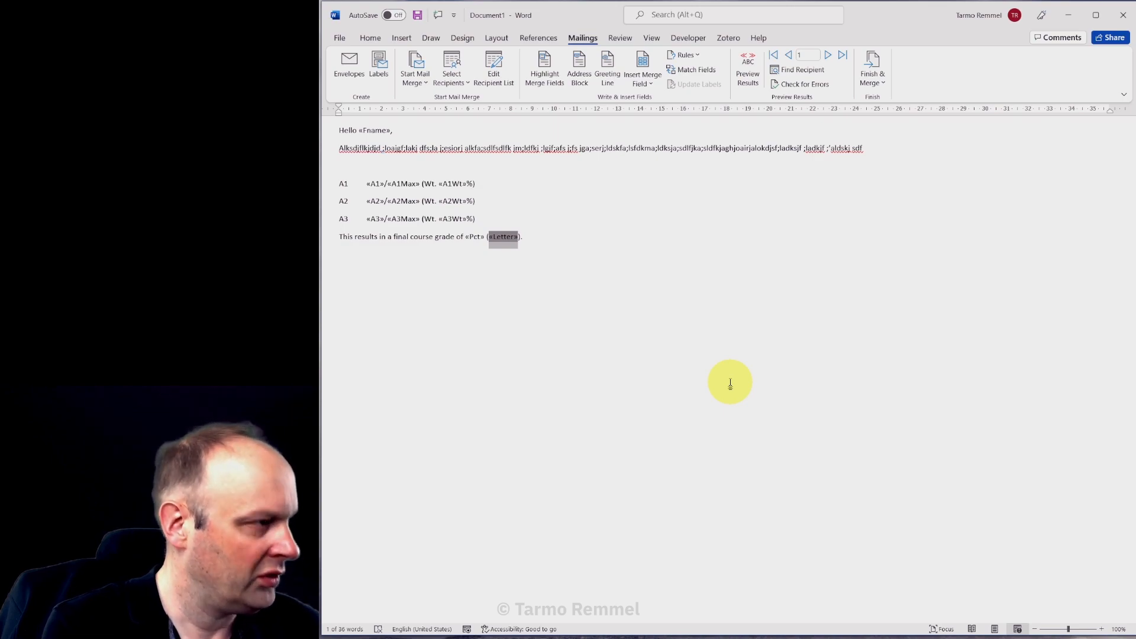
key(ctrl+b)
click(730, 383)
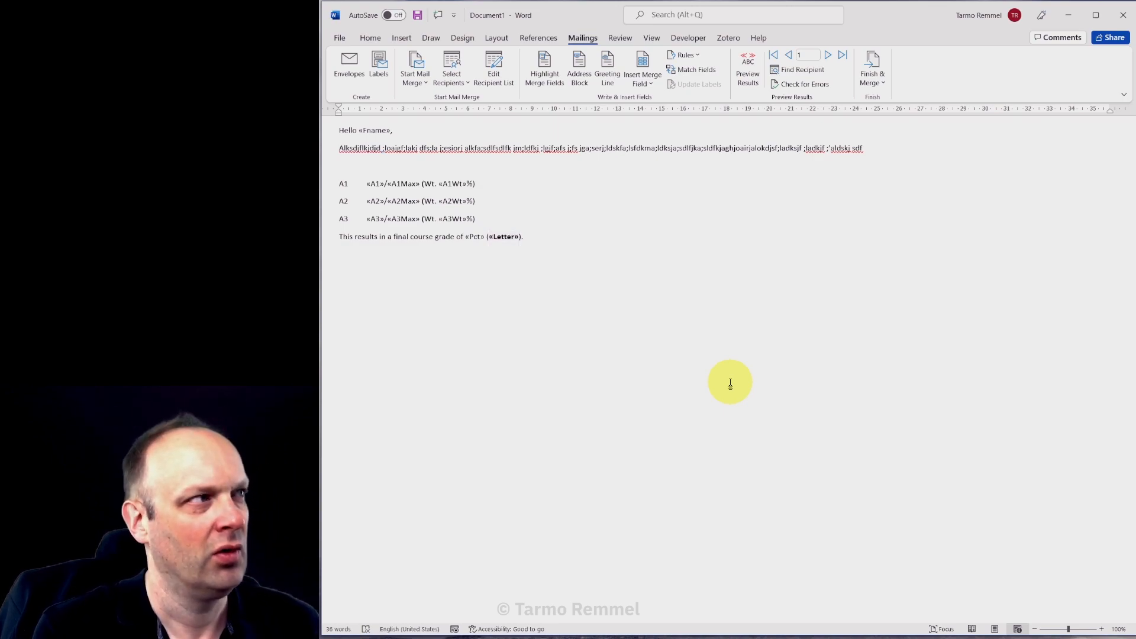
click(370, 39)
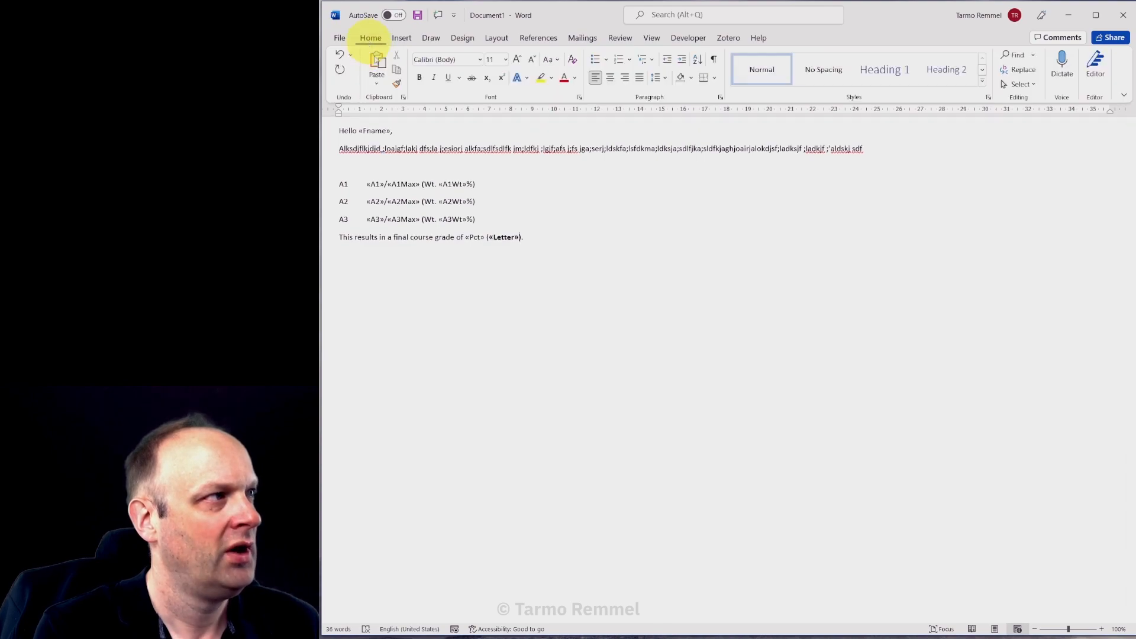
click(574, 38)
Add two new lines below the final course grade sentence, then preview the merged message and turn the preview off
click(464, 275)
click(566, 239)
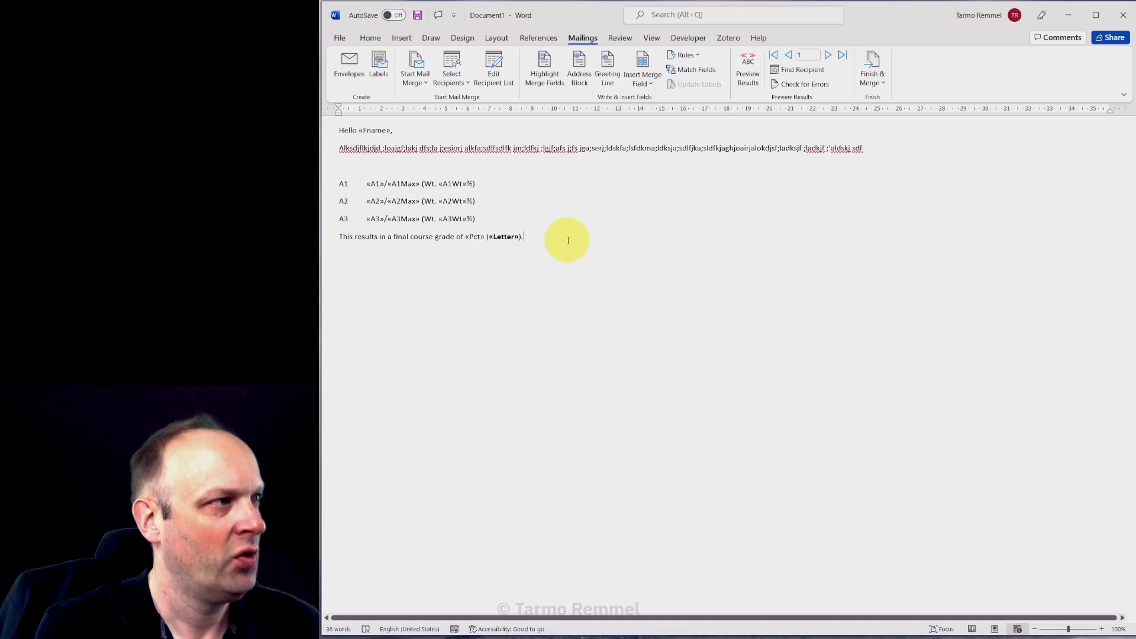
key(Return)
key(Return)
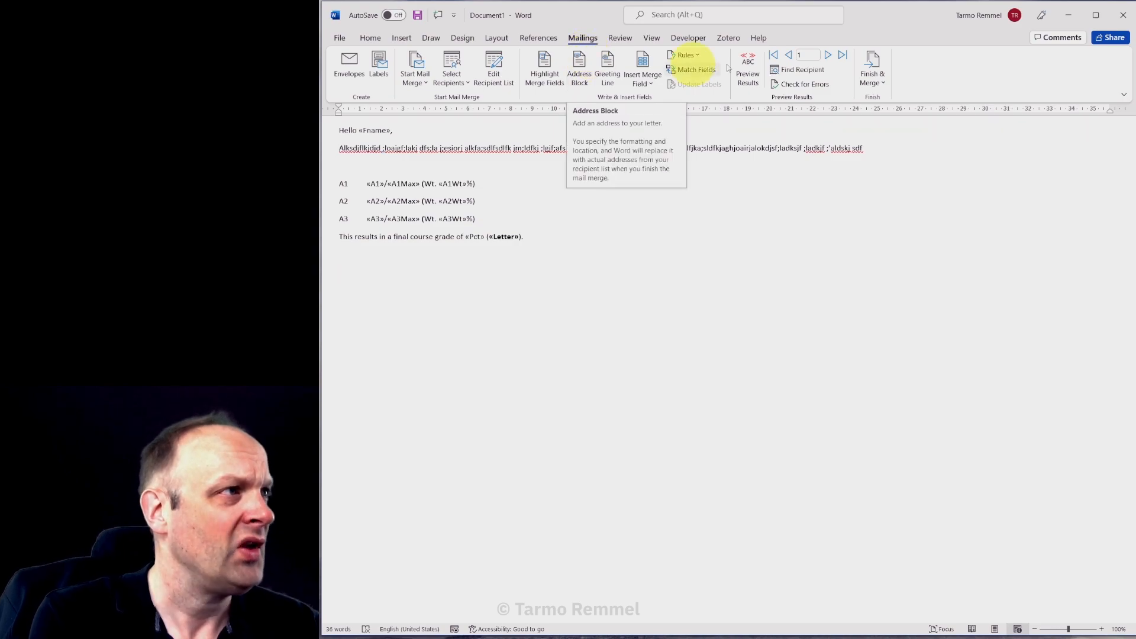
click(749, 73)
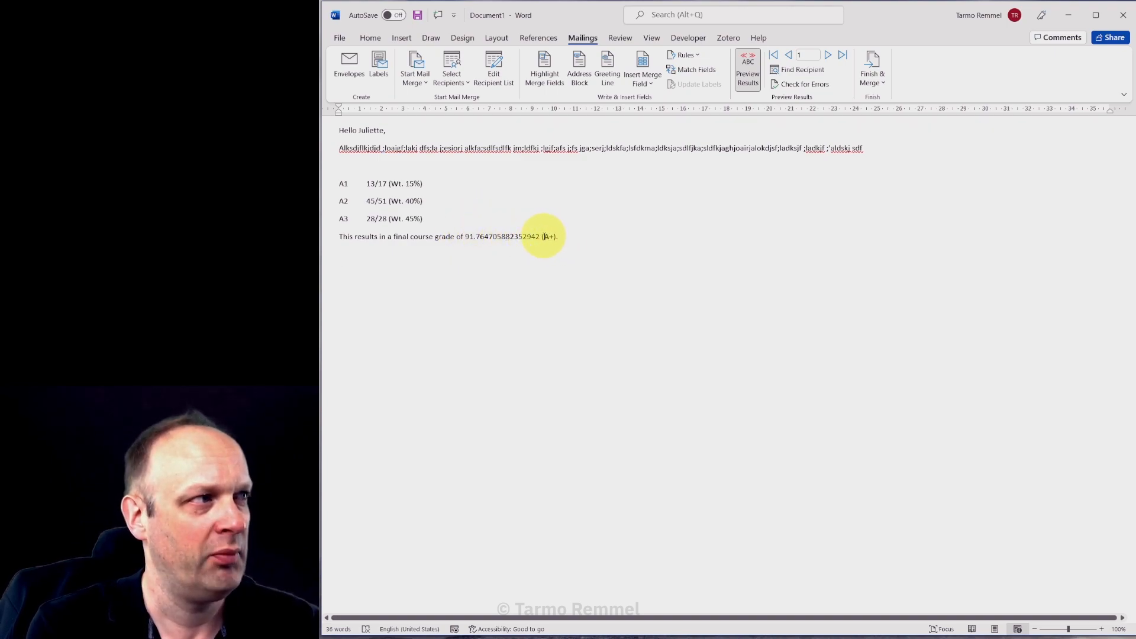
click(748, 70)
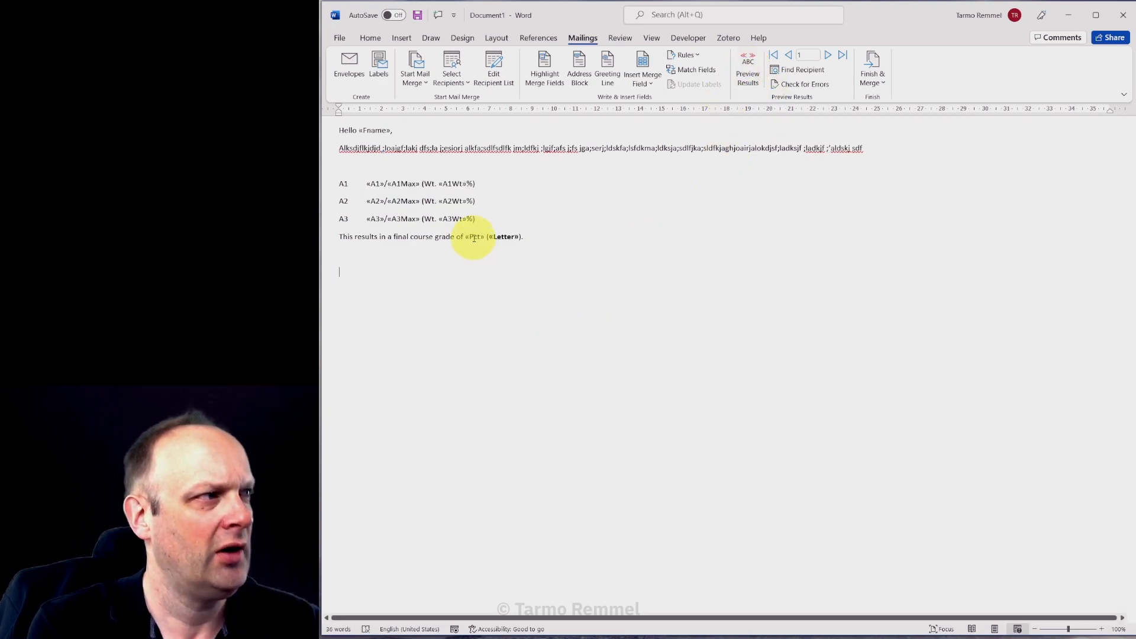
Show the field code of the «Pct» merge field, append the number format switch \#0.0, and preview the merged message
click(473, 238)
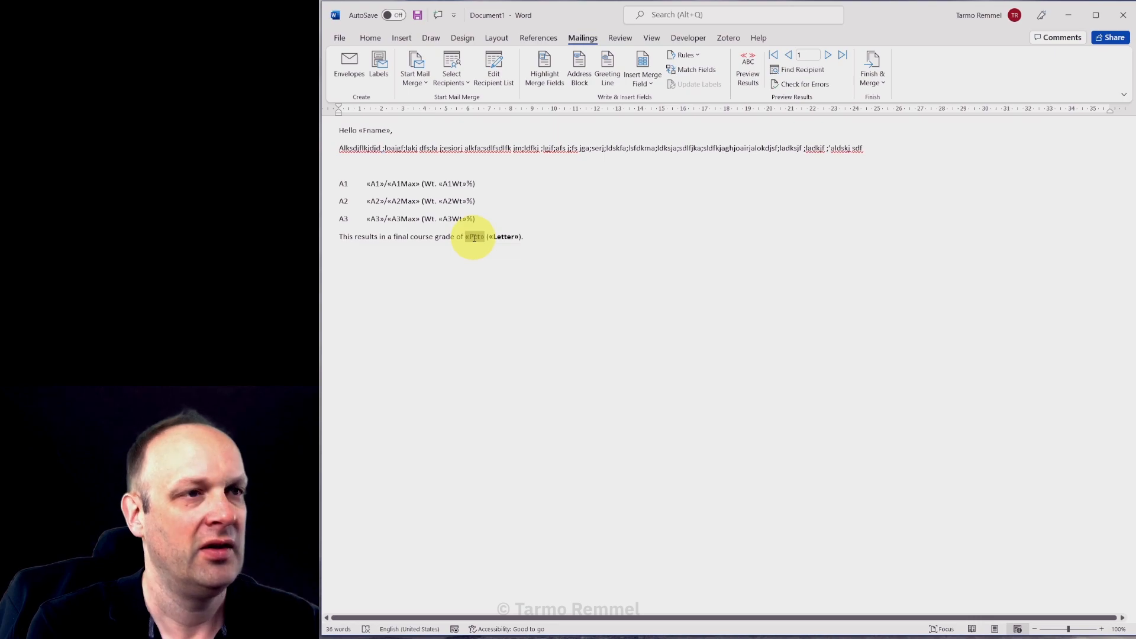
right_click(474, 238)
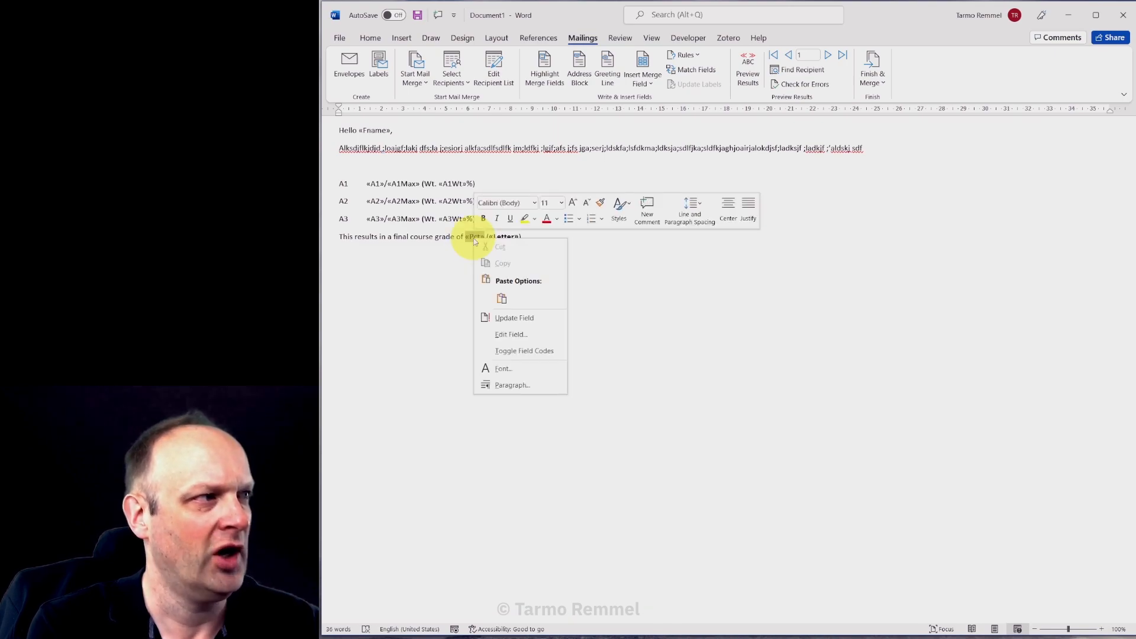
click(562, 351)
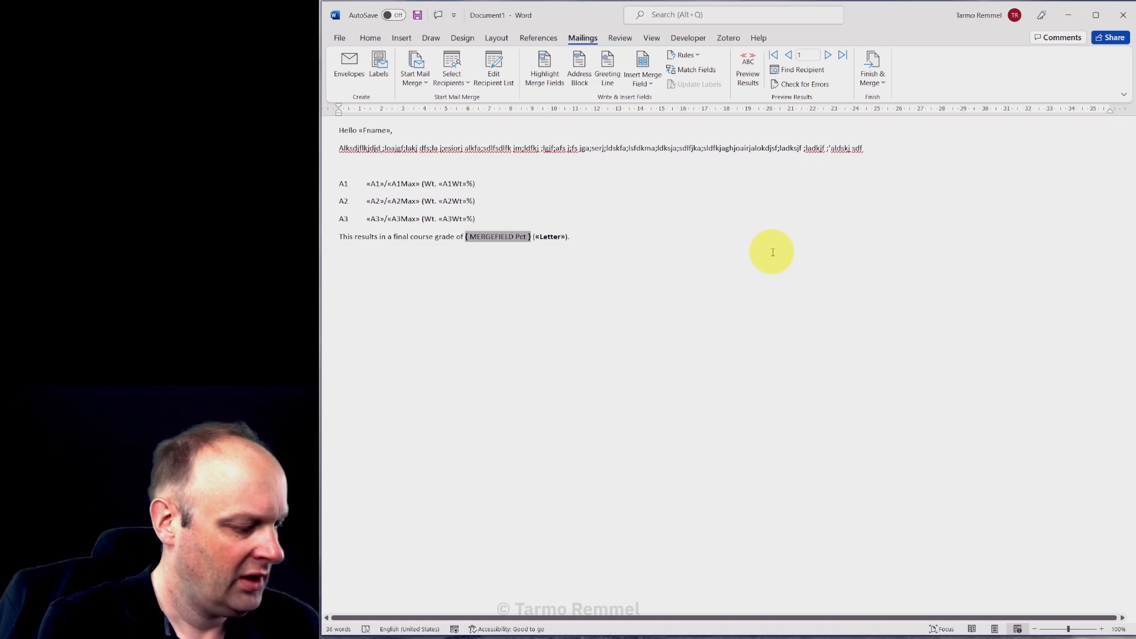
text(\)
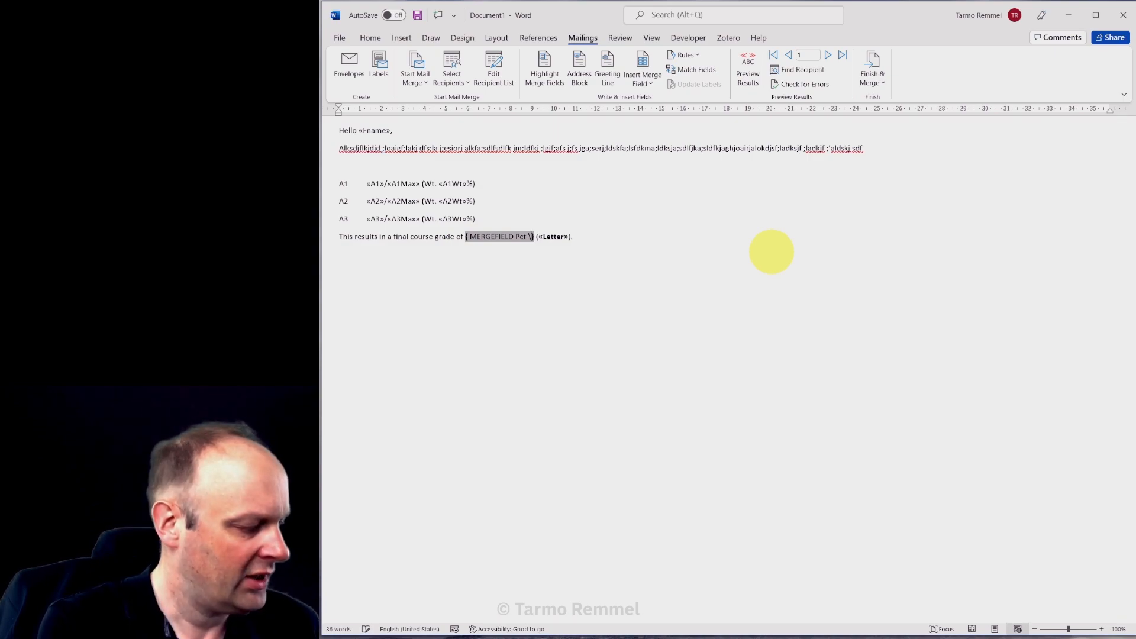
text(#0.0)
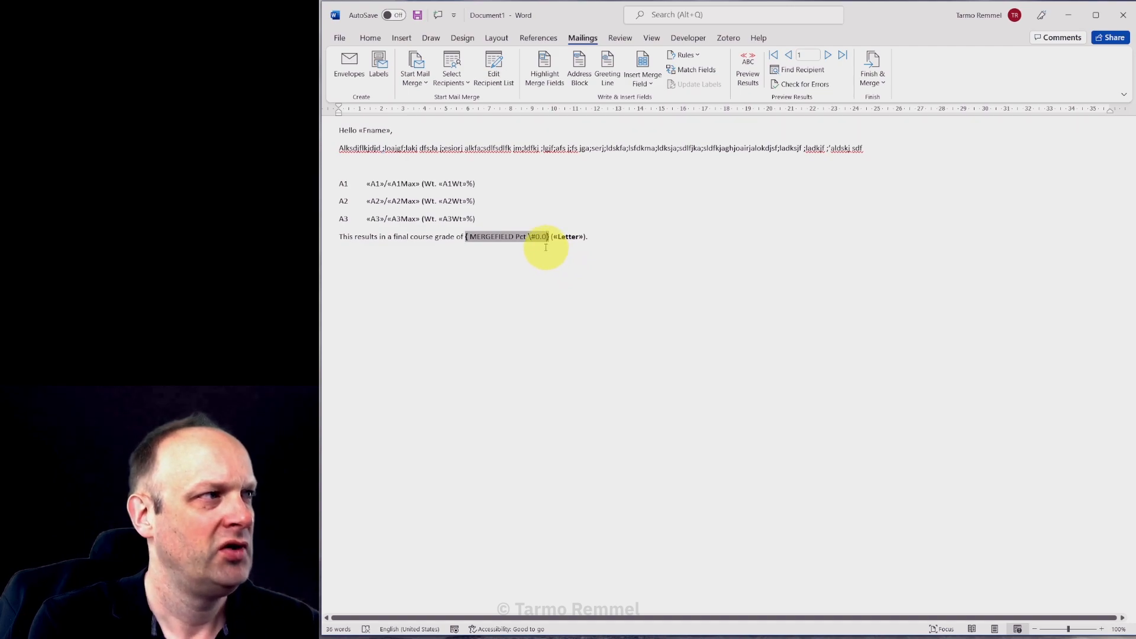
click(749, 75)
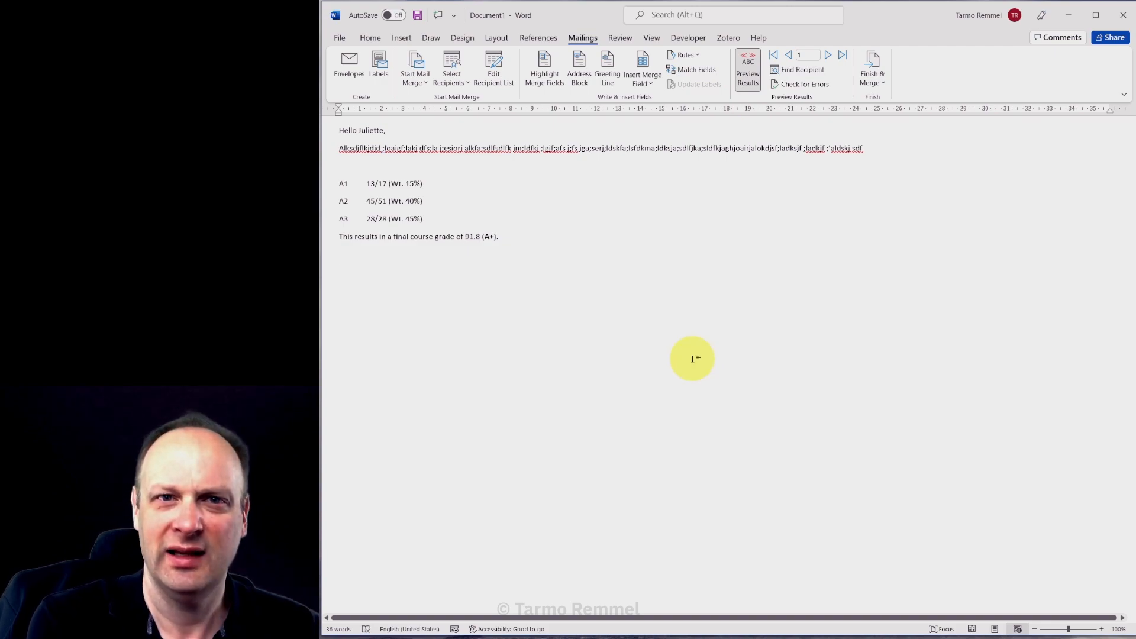
Extend the Pct field code's number format switch to \#0.00 for two decimals and refresh the merged preview
click(469, 237)
right_click(470, 238)
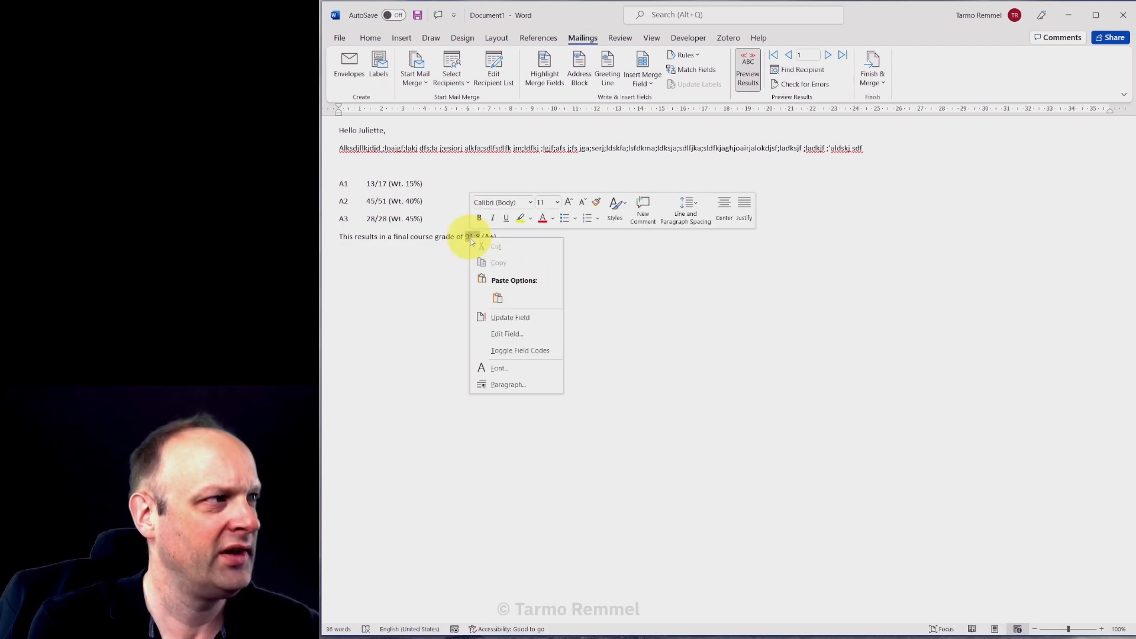
click(515, 350)
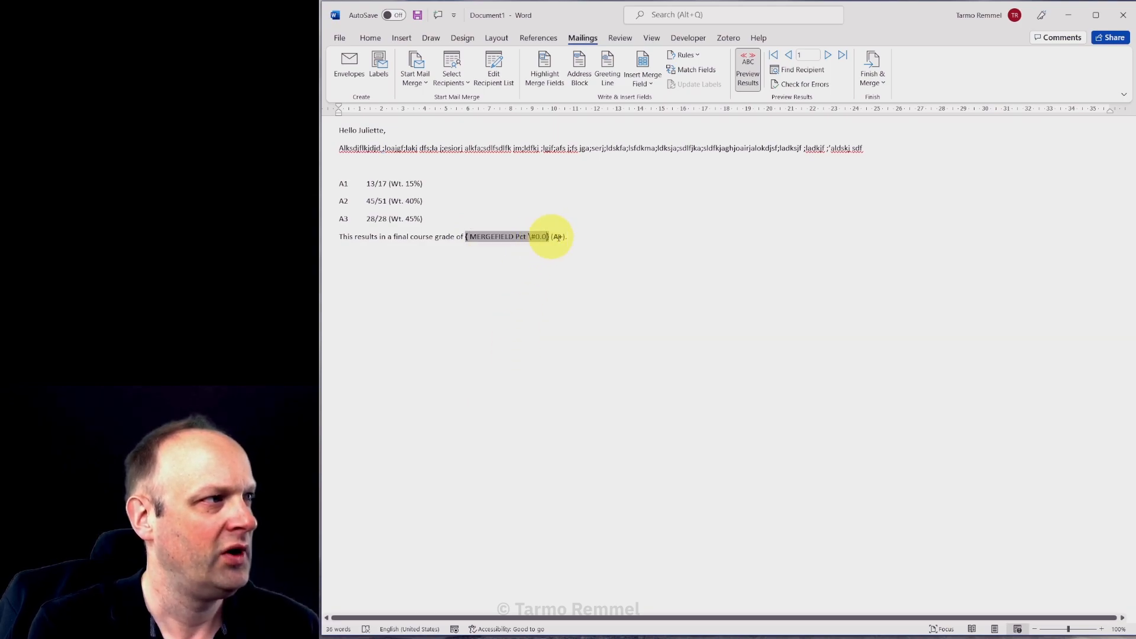
text(0)
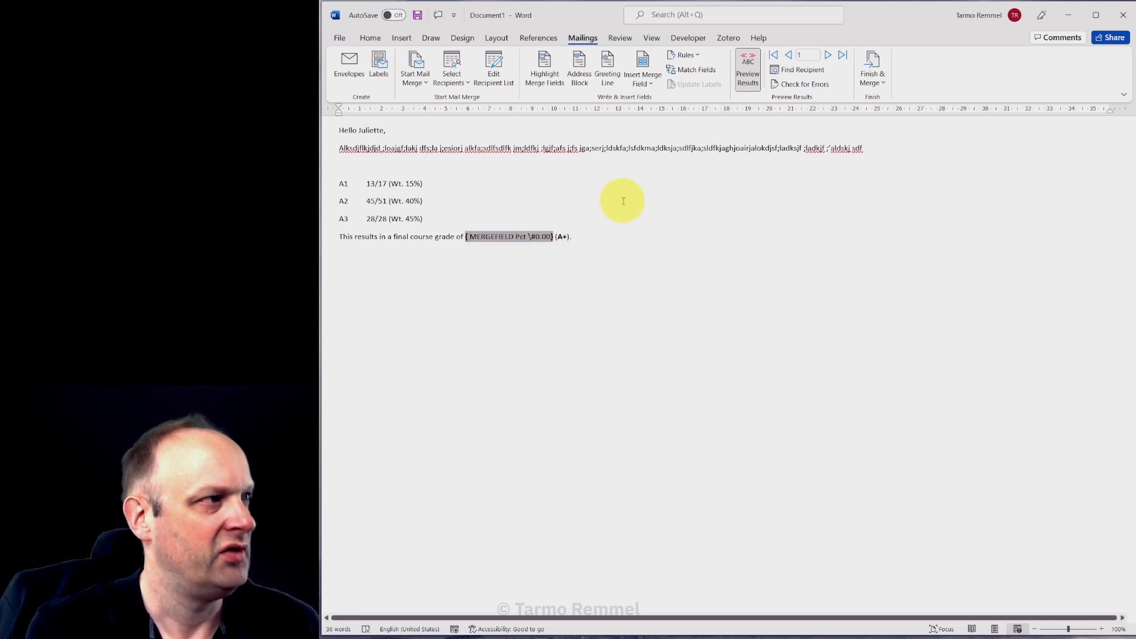
click(743, 62)
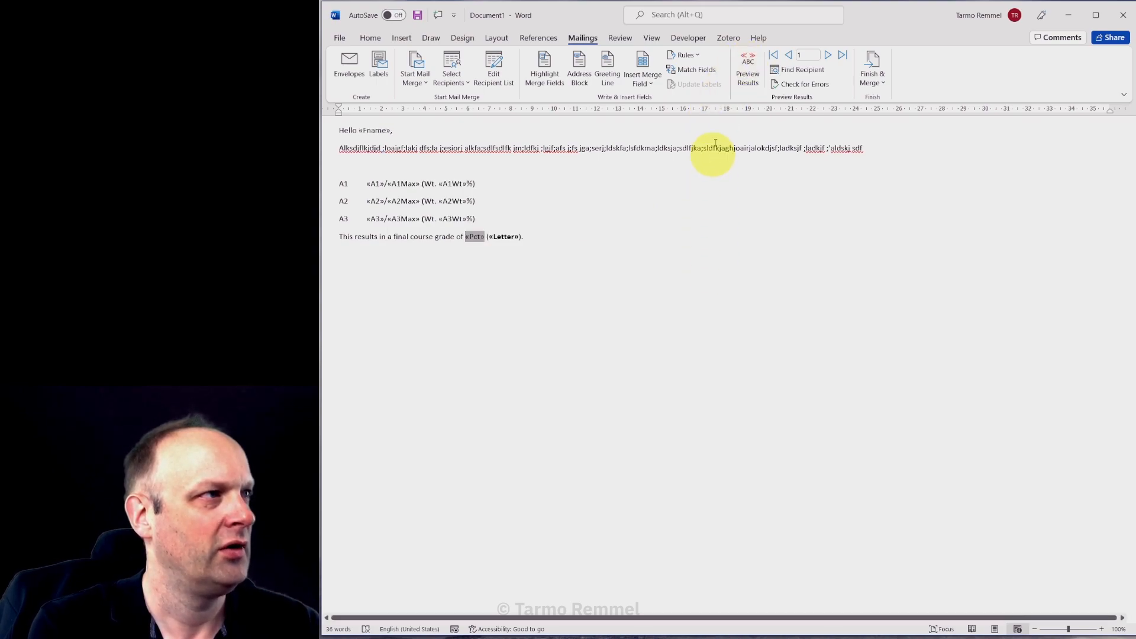
click(751, 63)
click(679, 405)
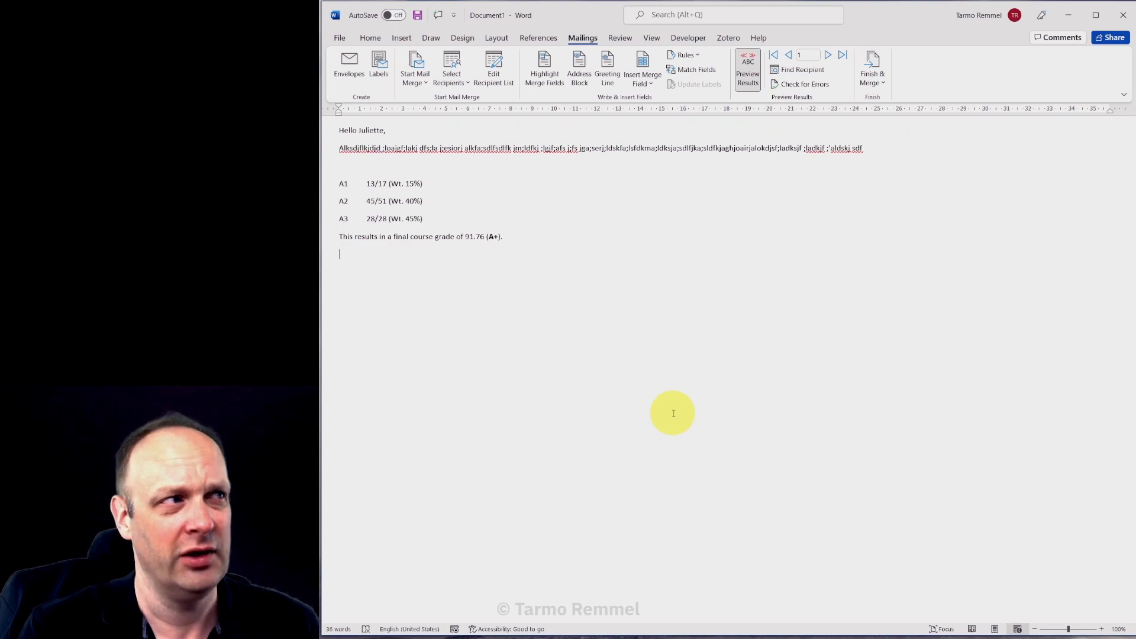
Turn off the preview and start an If...Then...Else rule below the final grade sentence, with the condition AttendFlag equal to 1
click(396, 270)
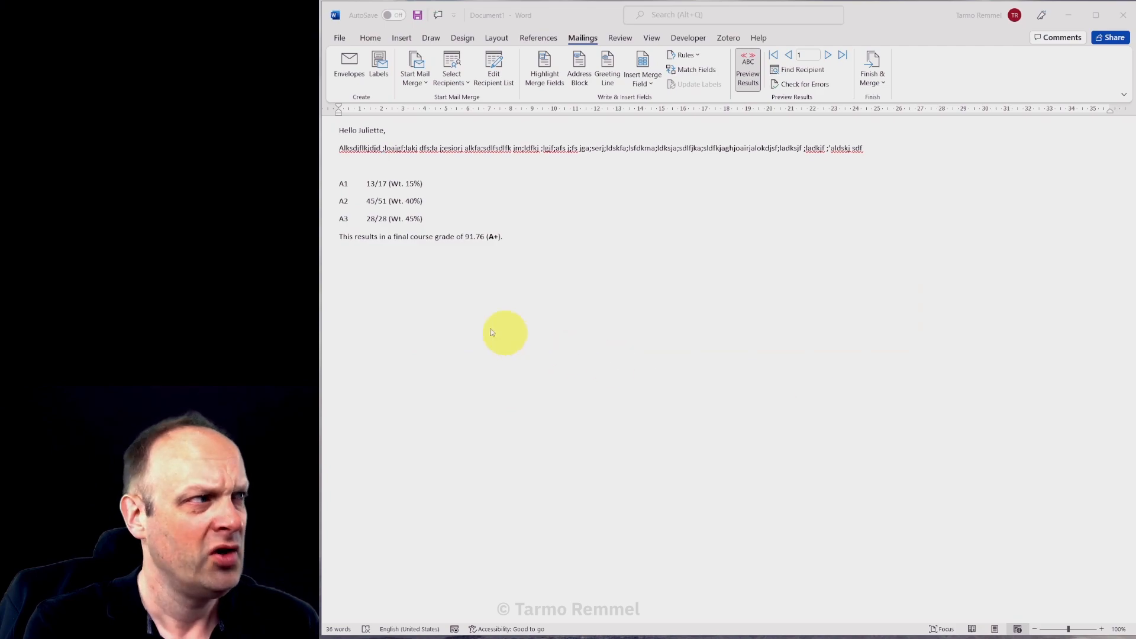
click(344, 270)
click(338, 255)
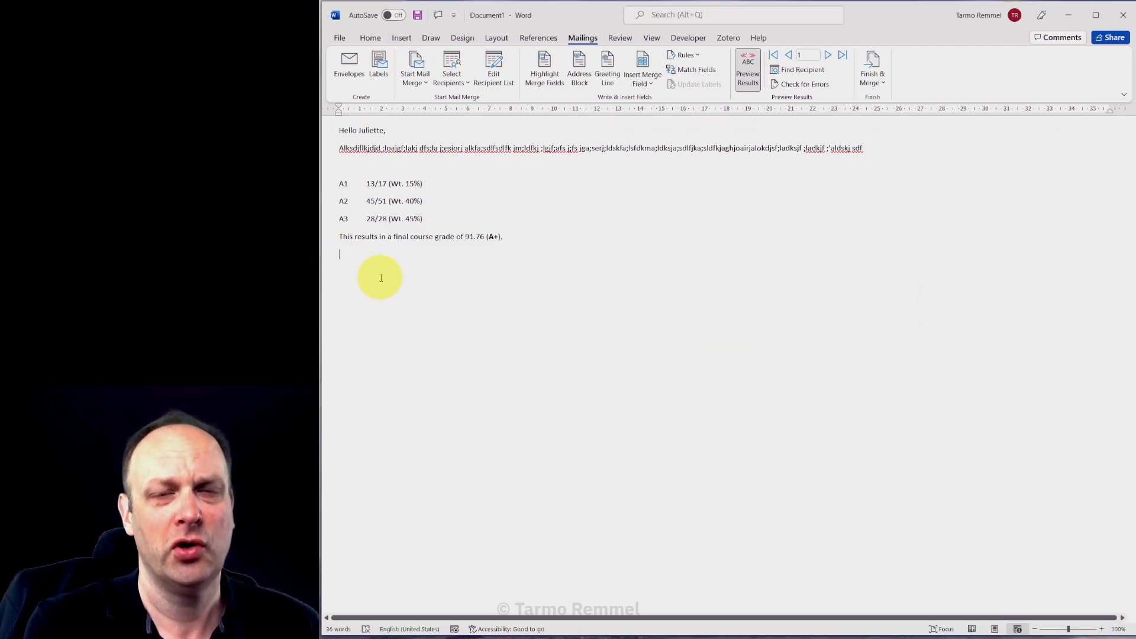
click(749, 71)
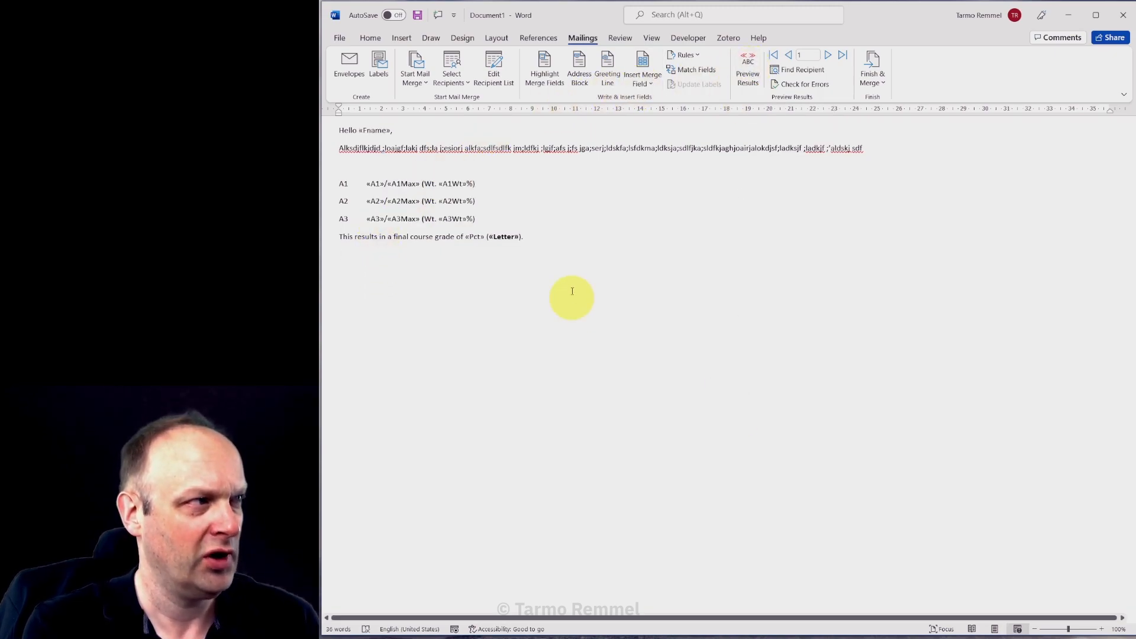
click(692, 56)
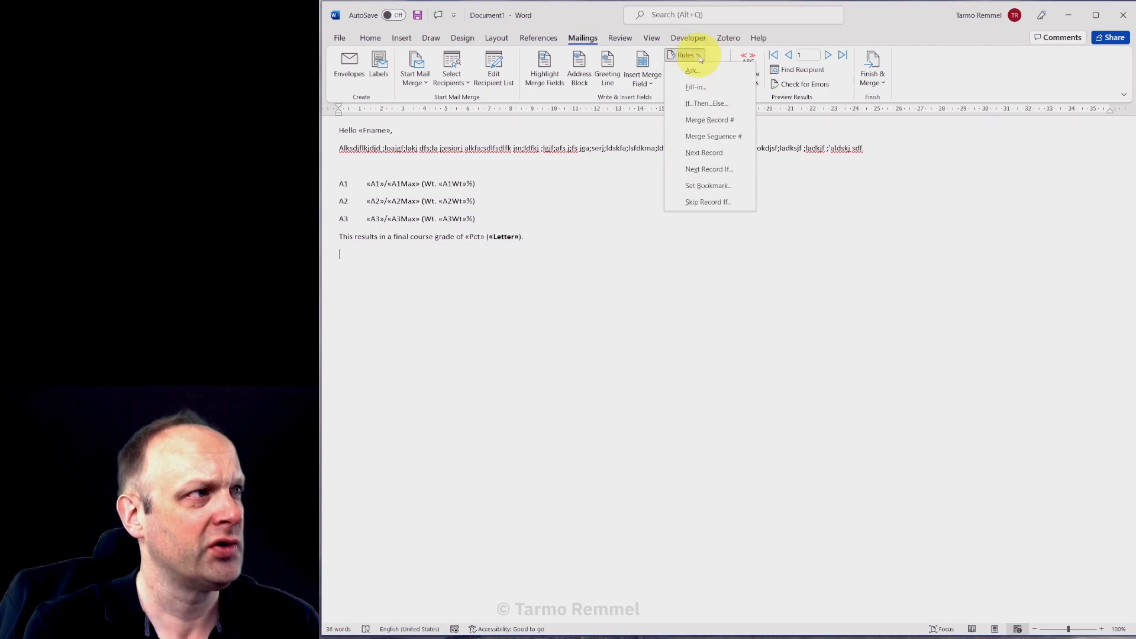
click(734, 104)
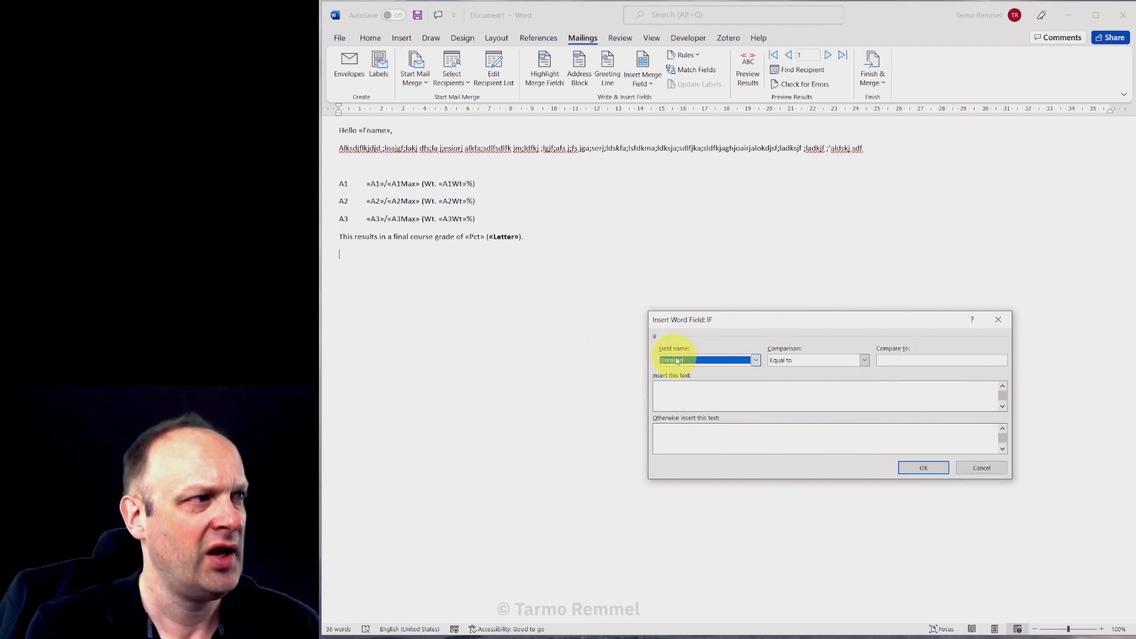
click(756, 362)
scroll(716, 390, down, 5)
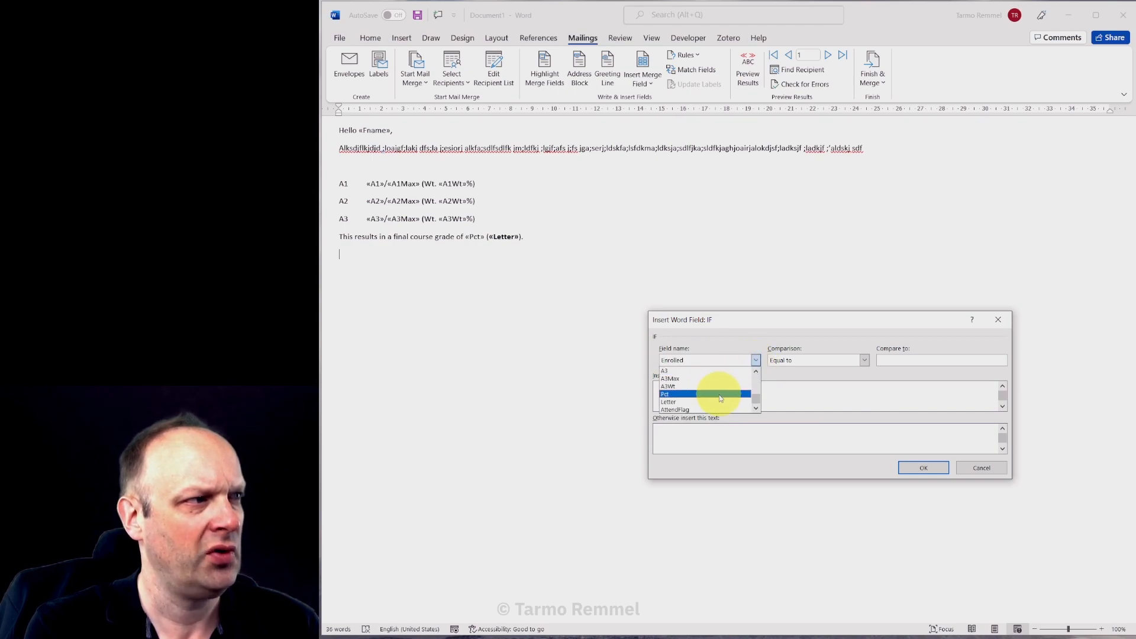
click(690, 408)
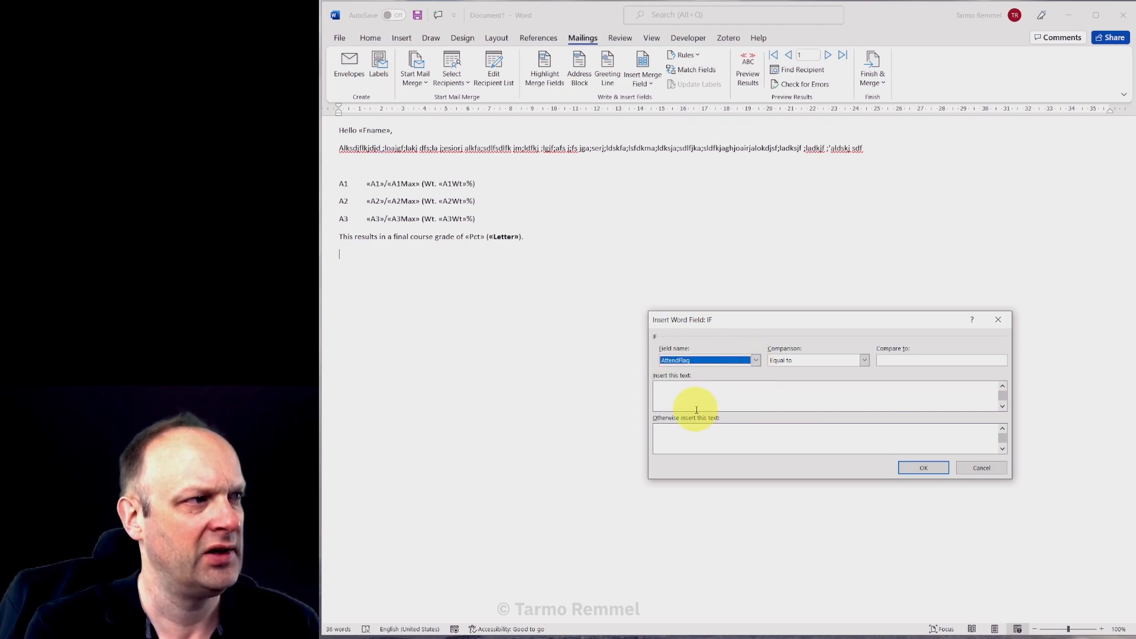
click(917, 361)
text(1)
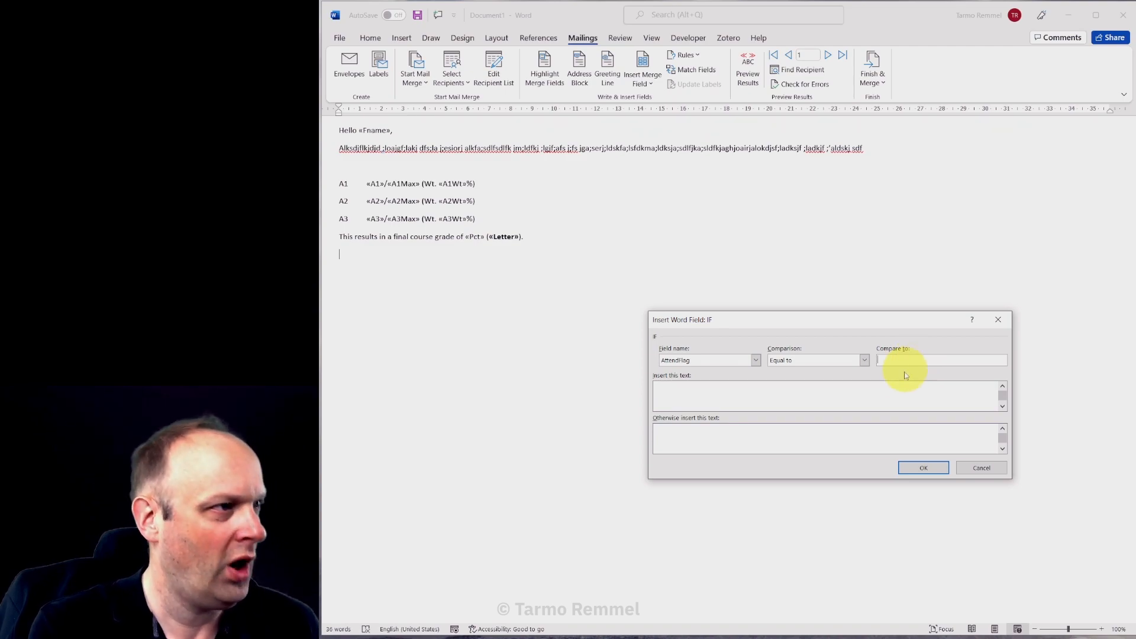
Set the text inserted when the AttendFlag condition is met to "Your attendance was sub par."
click(706, 391)
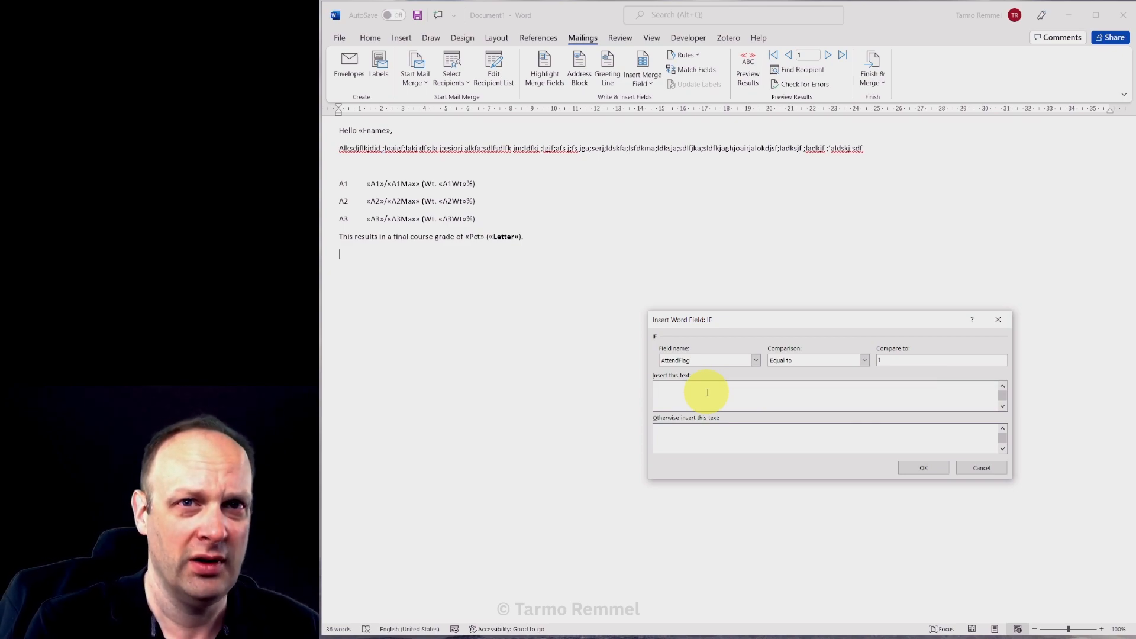
click(682, 430)
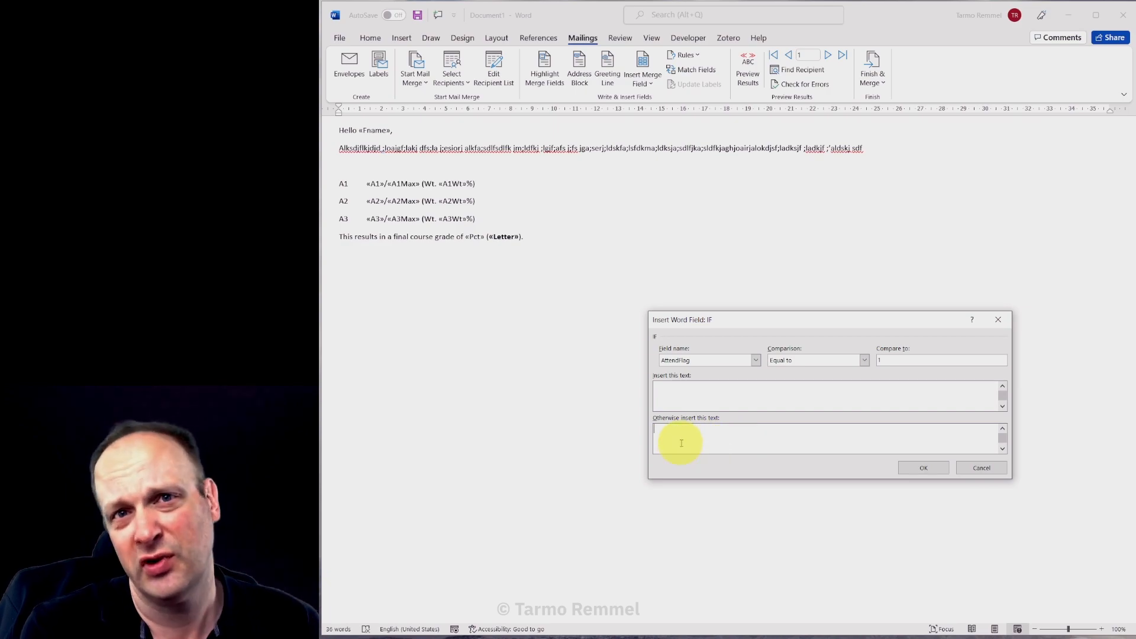
click(660, 400)
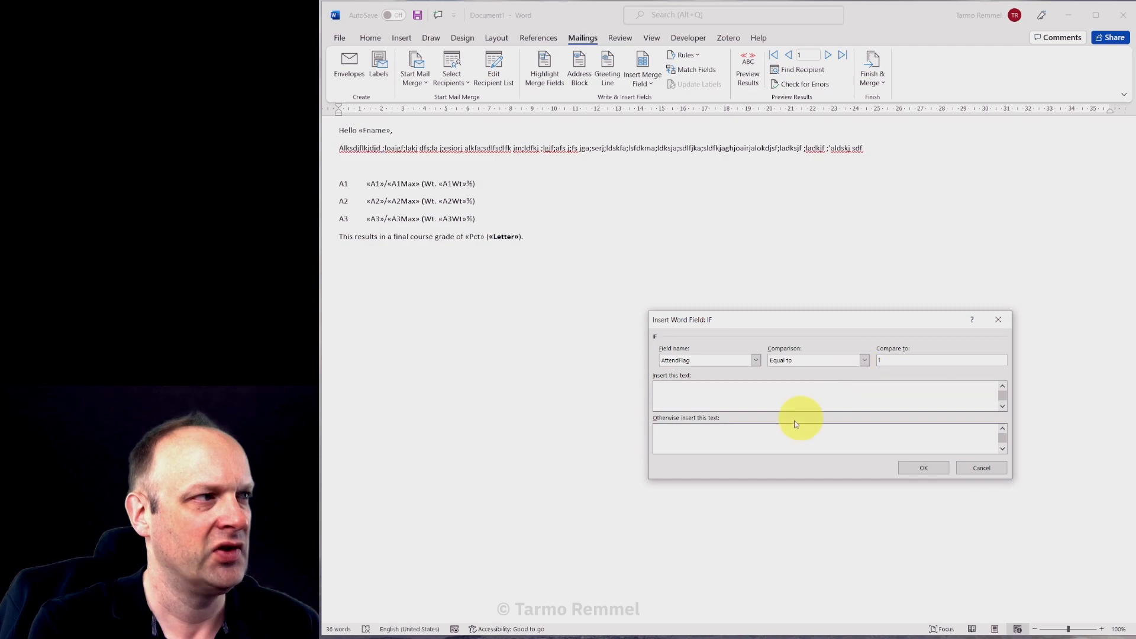
text(Your)
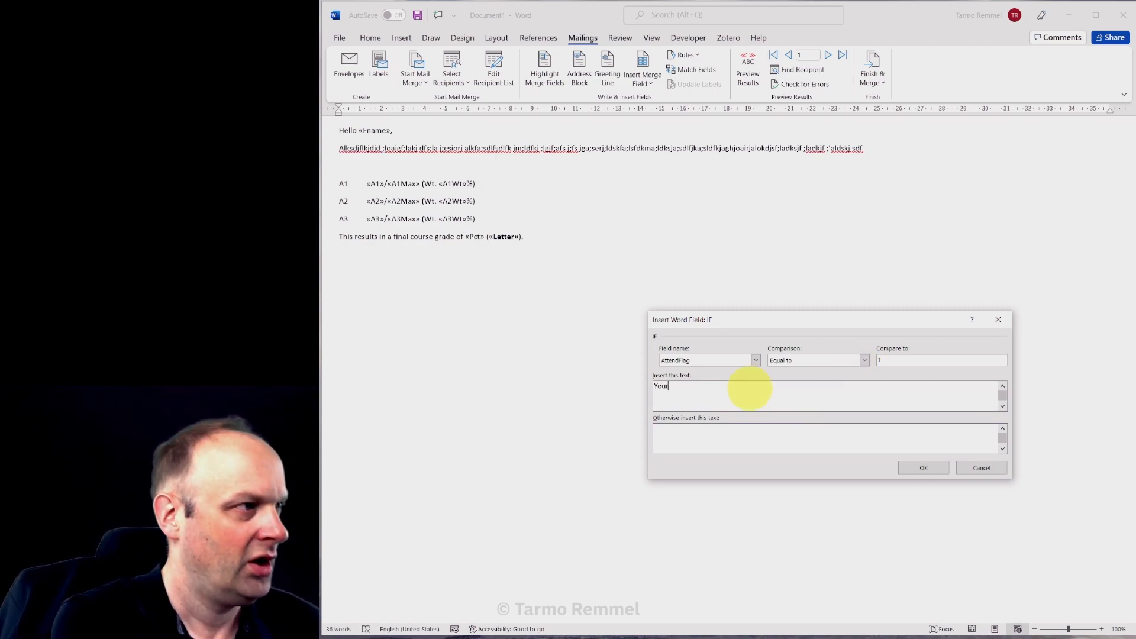
text( attendance was )
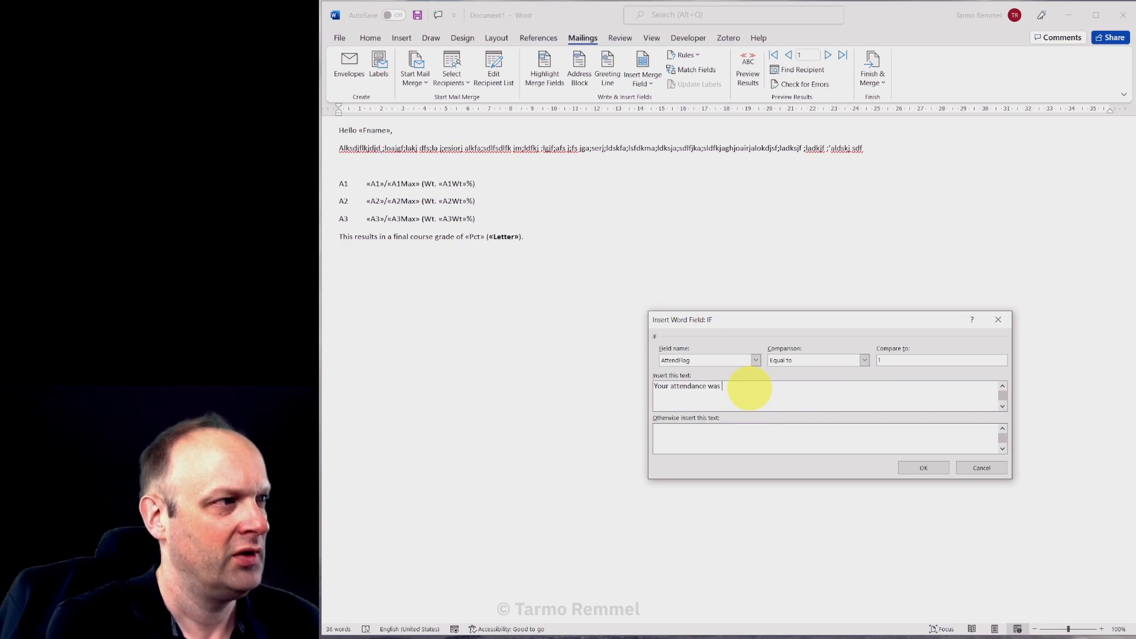
text(sub par.)
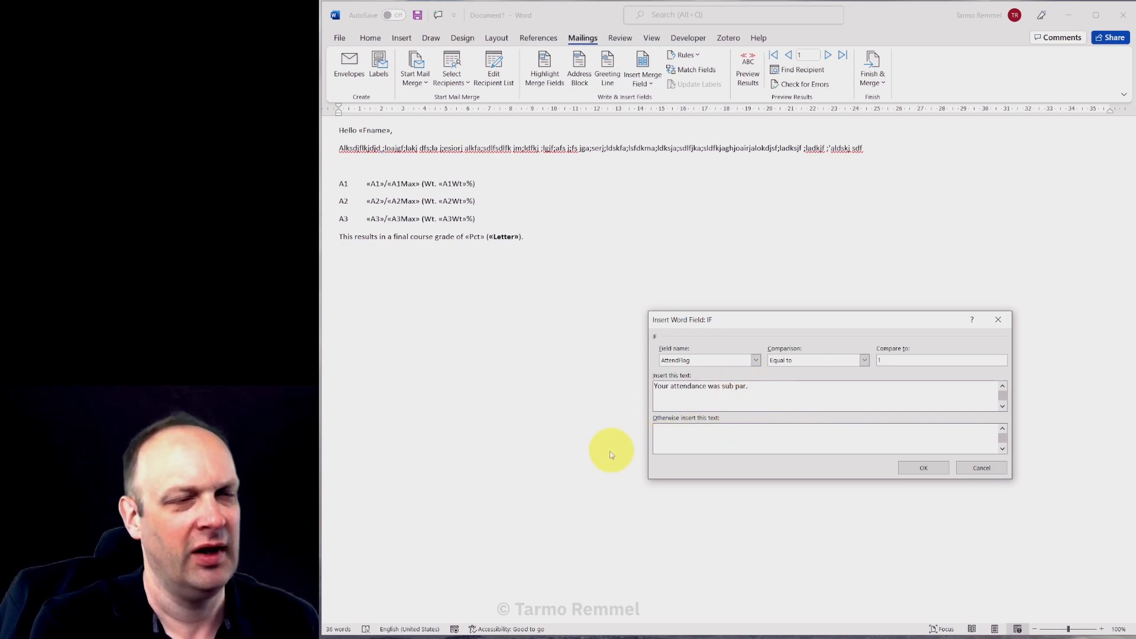
Set the rule's alternative text to "Your attendance was excellent." and insert the conditional field into the message
click(691, 434)
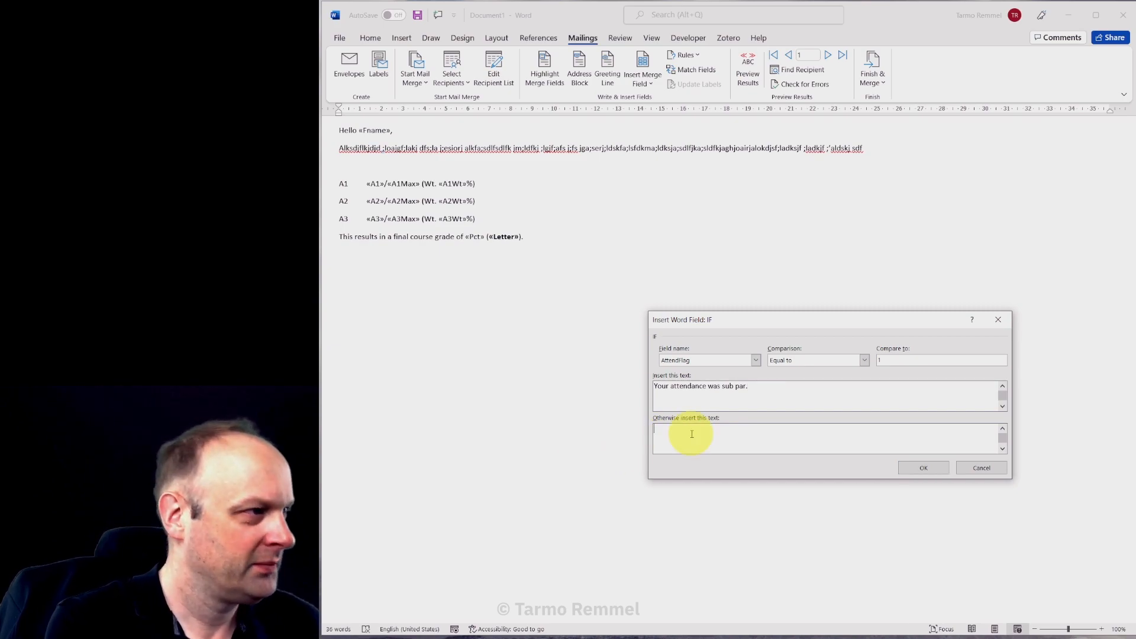
text(Your attendance was exsces)
key(BackSpace)
text(llent.)
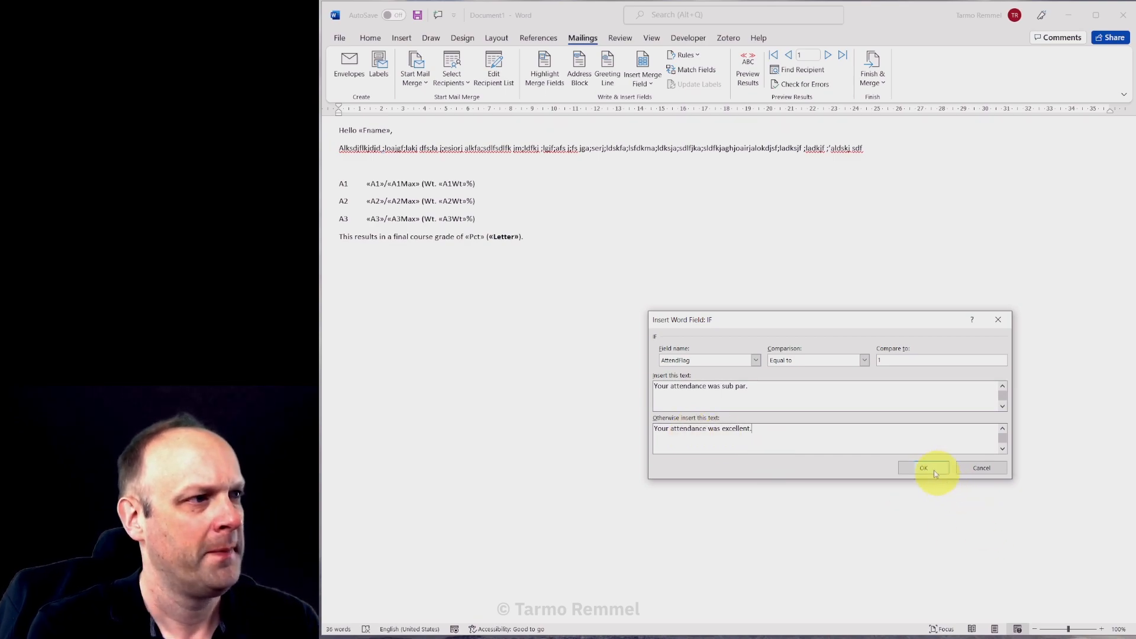
click(924, 468)
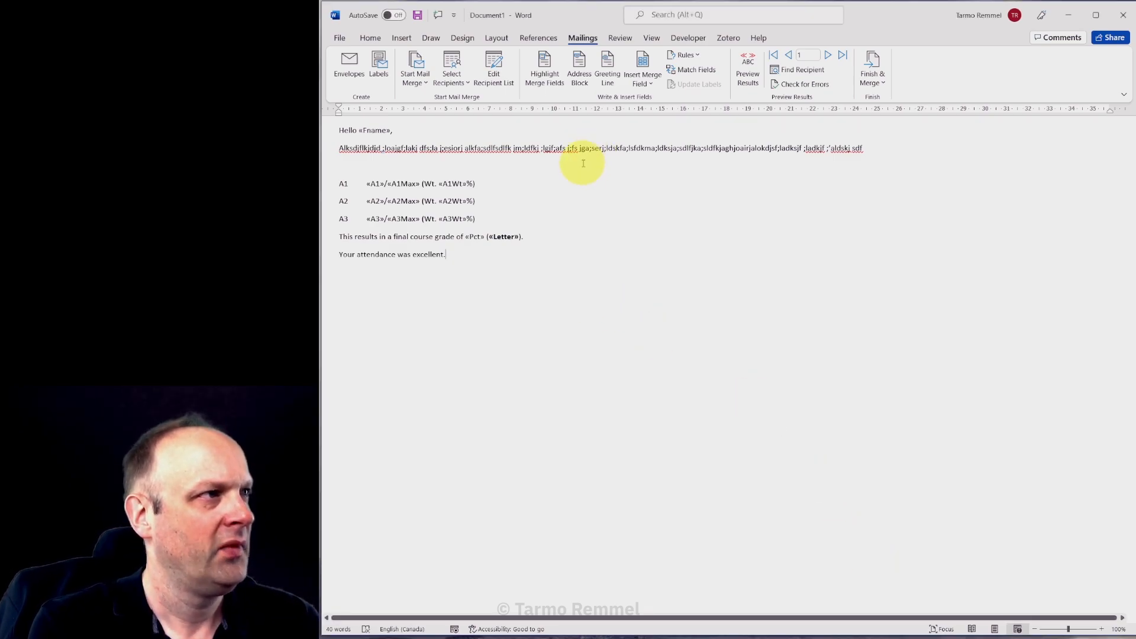
Preview the merged messages and step through the recipients to record 8 to check the conditional attendance remark
click(747, 70)
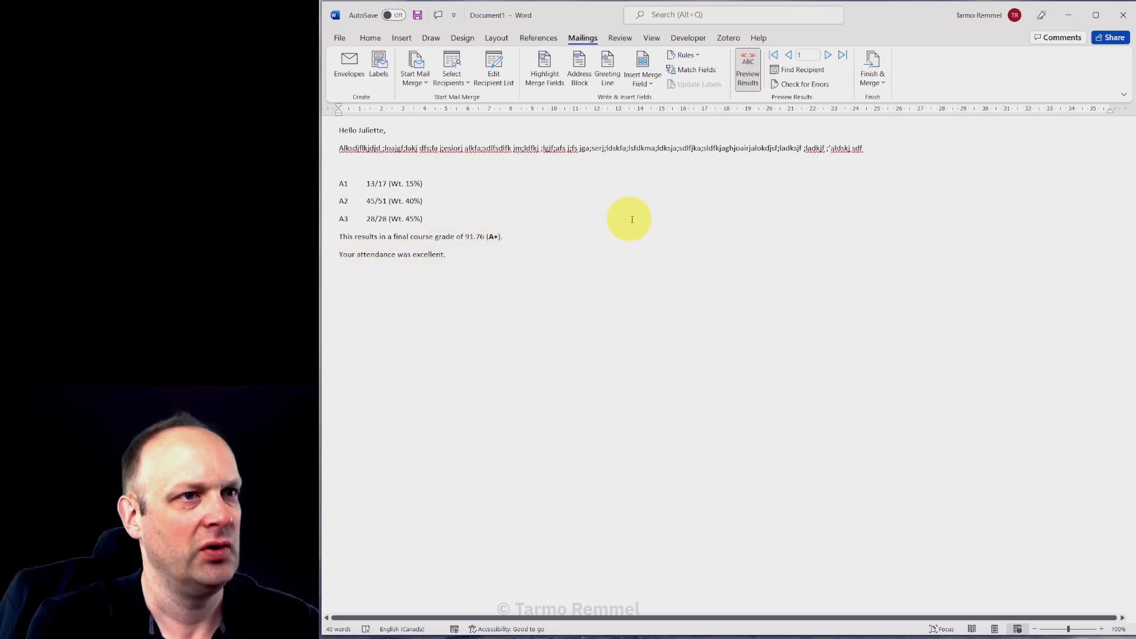
click(827, 55)
click(828, 55)
click(827, 55)
click(828, 55)
click(828, 55)
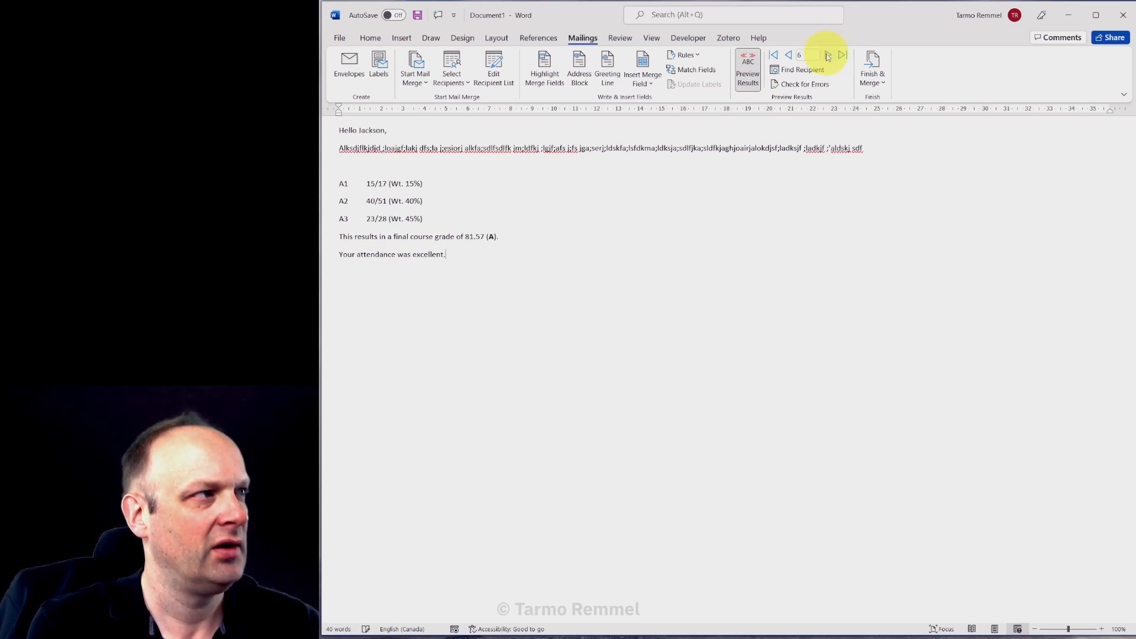
click(828, 55)
click(827, 55)
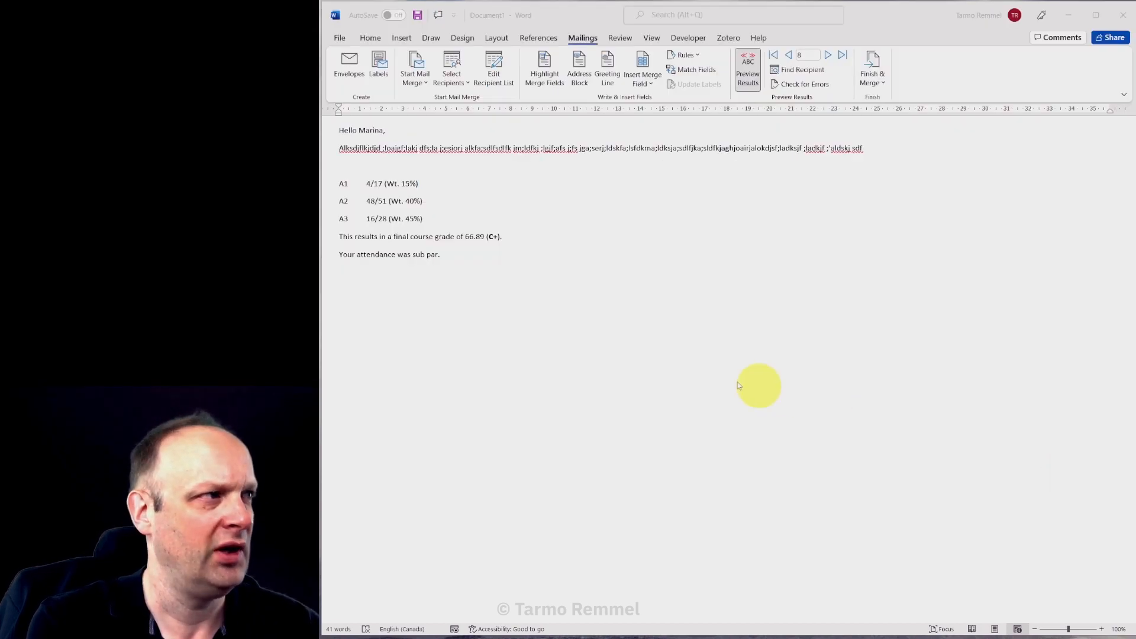
Sign the message with the sender's first name below the attendance remark, leaving a blank line between them
click(471, 317)
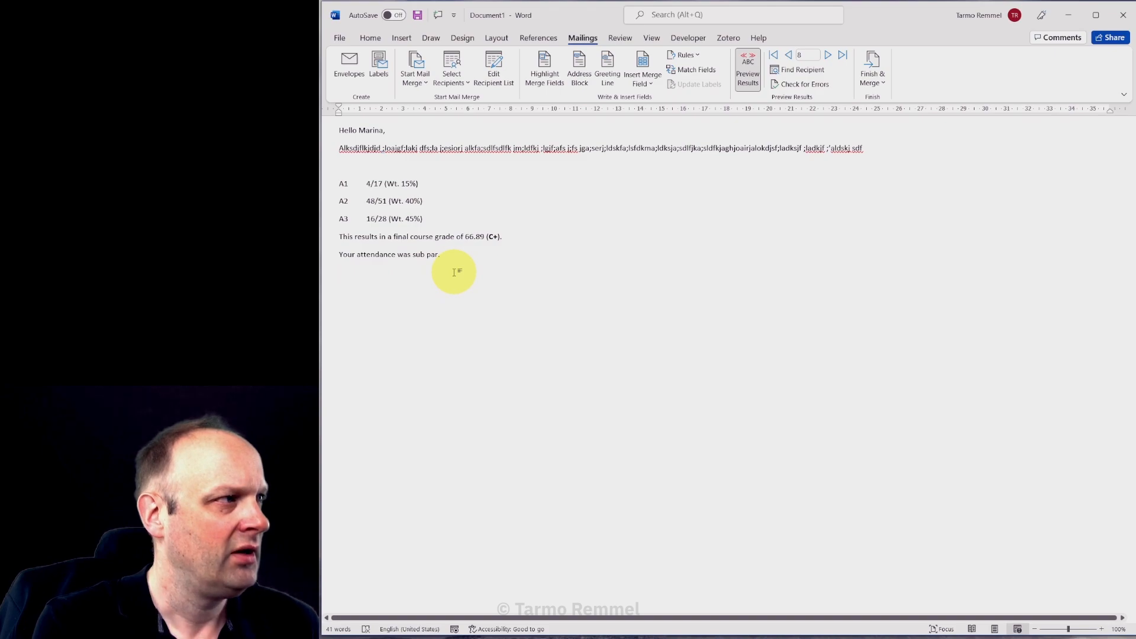
key(Return)
text(Tarmo)
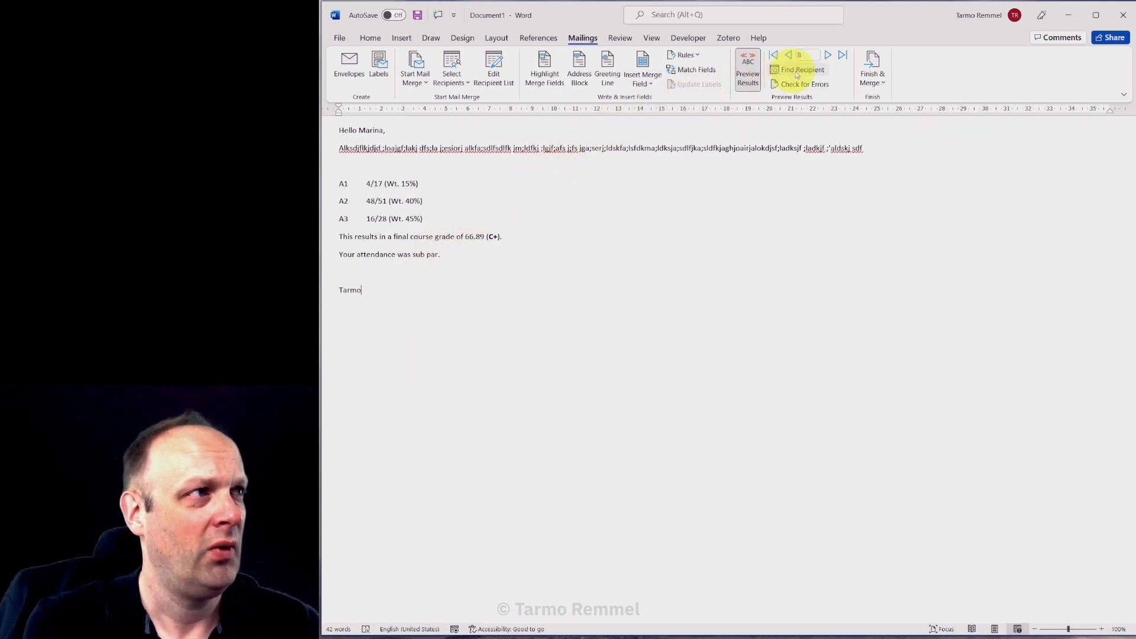
Start merging to e-mail messages, with the email field as recipient address and "kdfjgs;ldfkgj" as the subject line
click(874, 71)
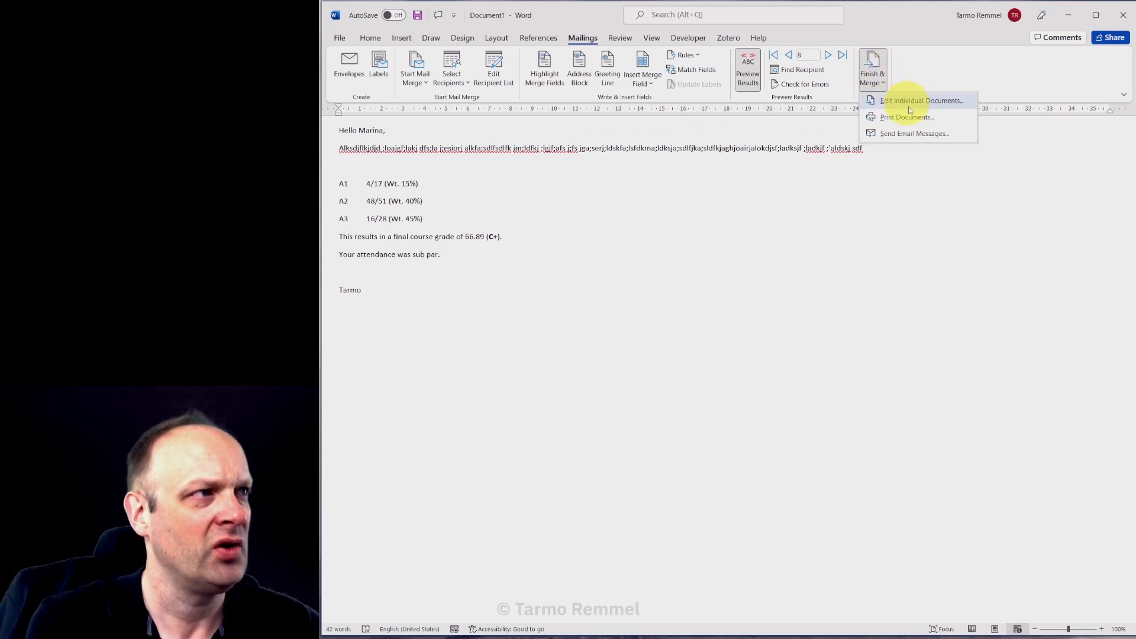
click(914, 134)
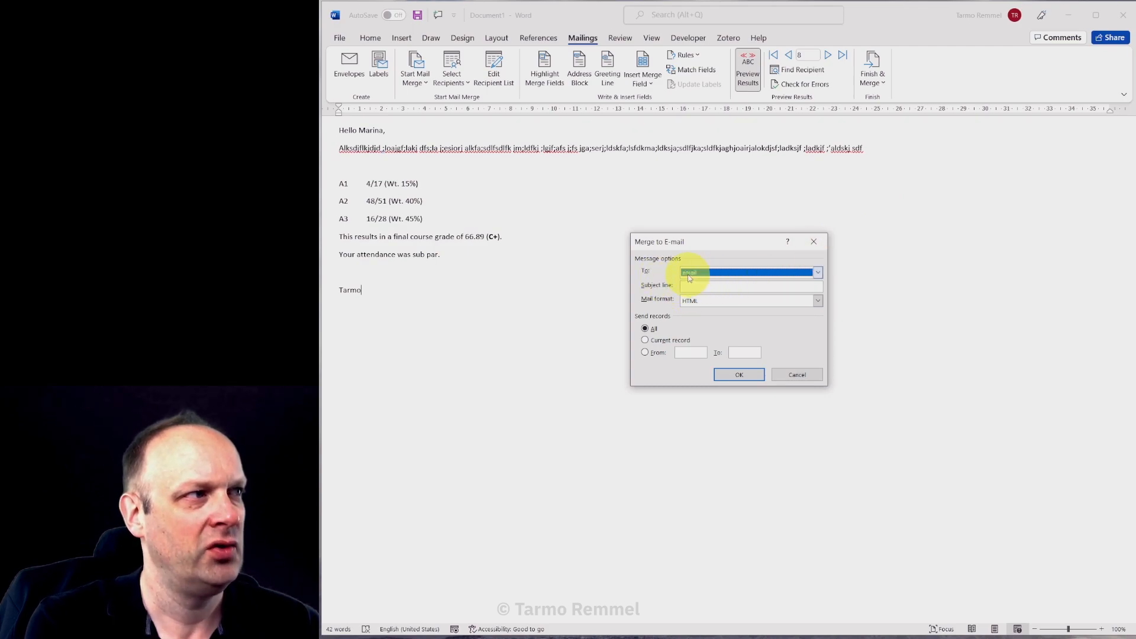
click(817, 272)
scroll(734, 313, down, 2)
scroll(730, 316, up, 1)
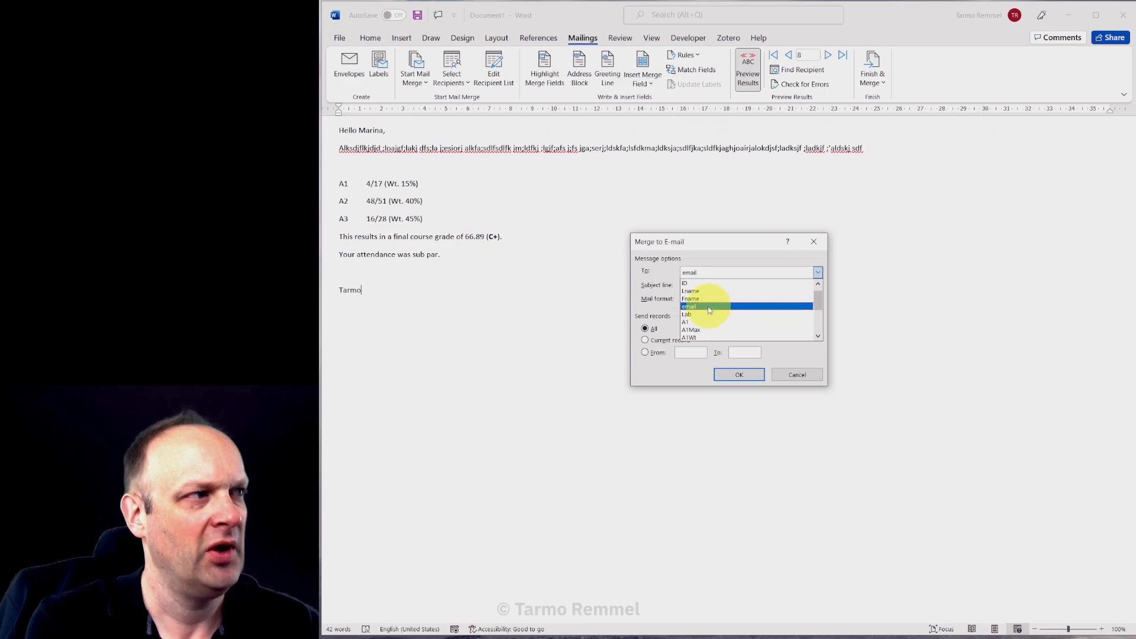
click(710, 307)
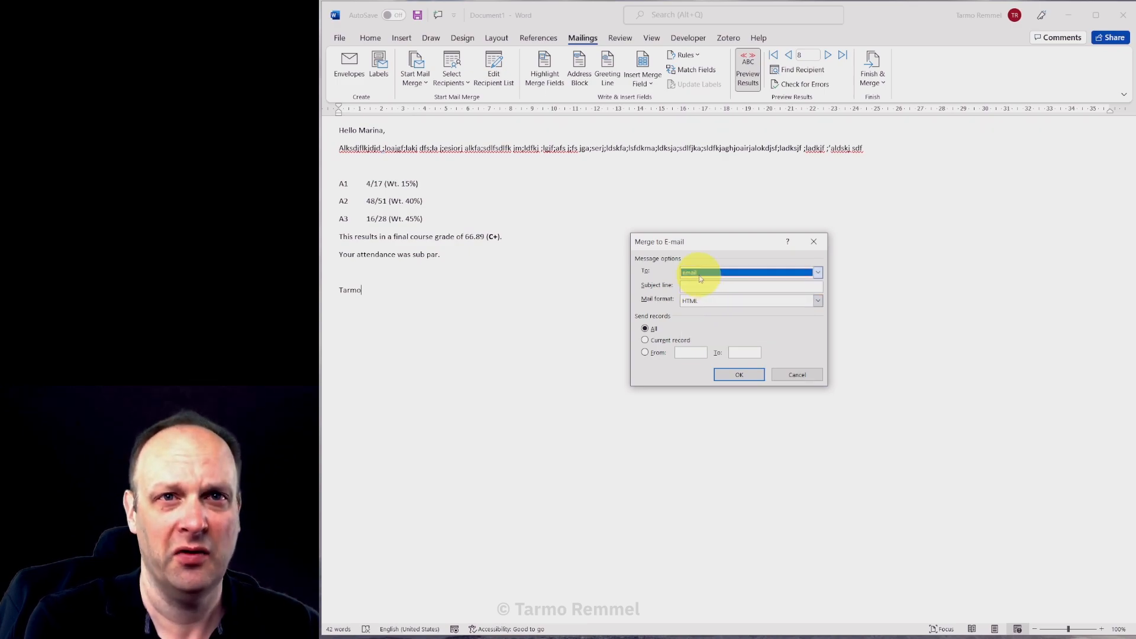
click(694, 285)
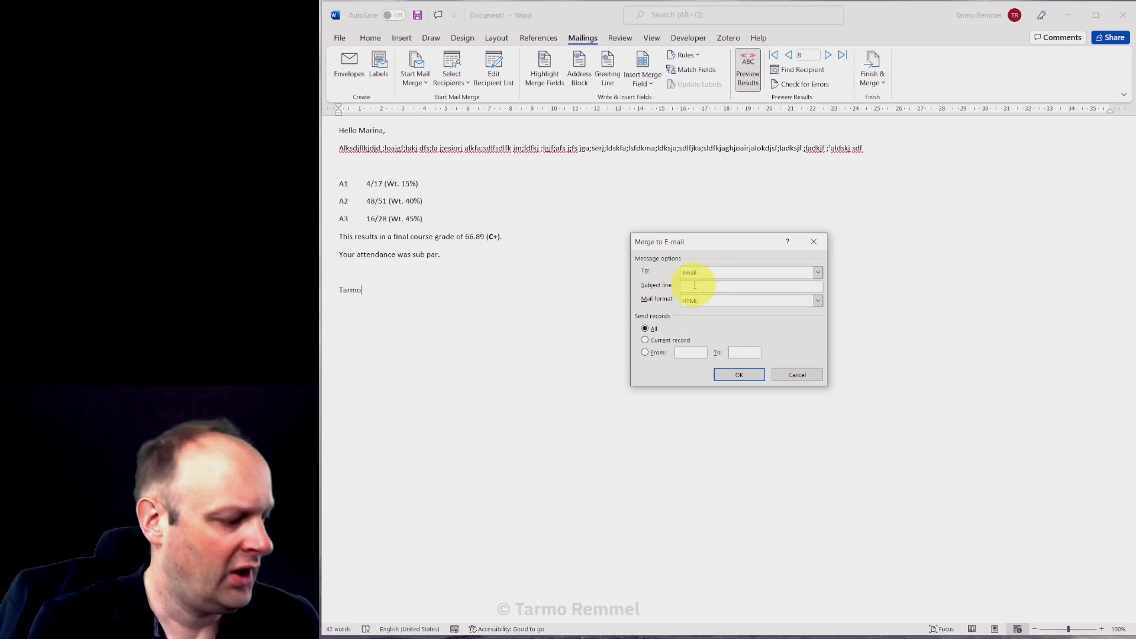
text(kdfjgs;ldfkgj)
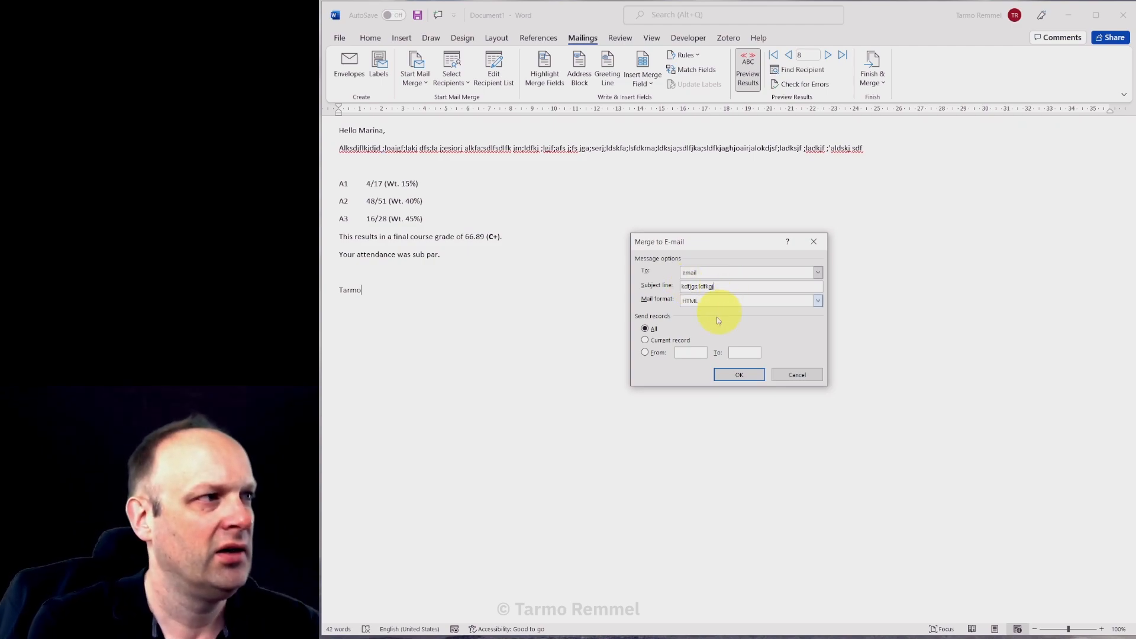